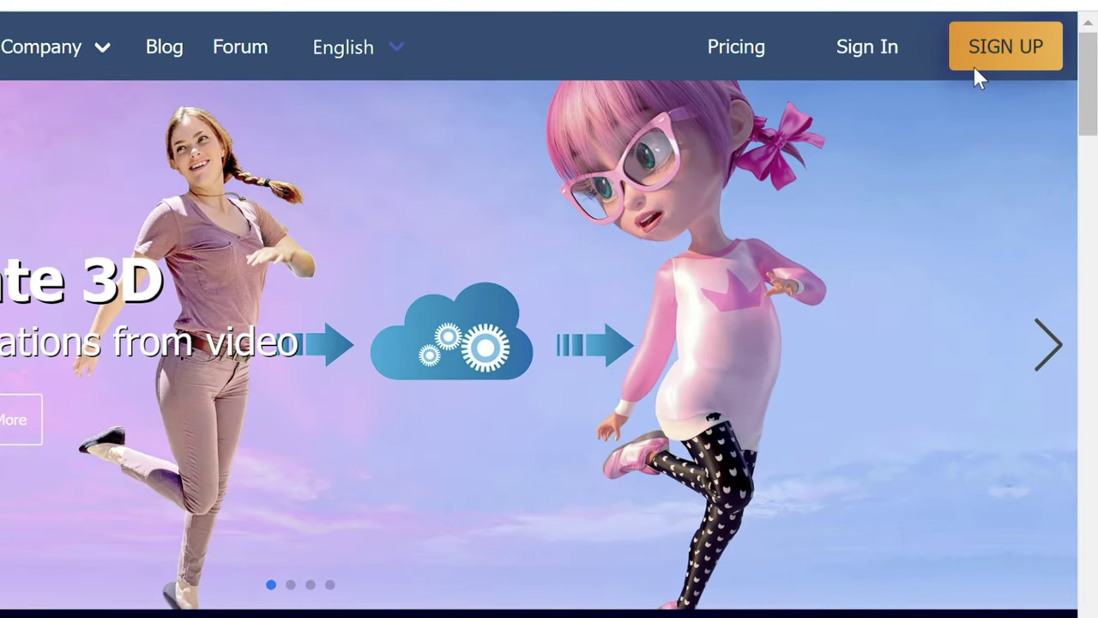
# Go to the free DeepMotion account sign-up page and look over the form.
pyautogui.click(976, 67)
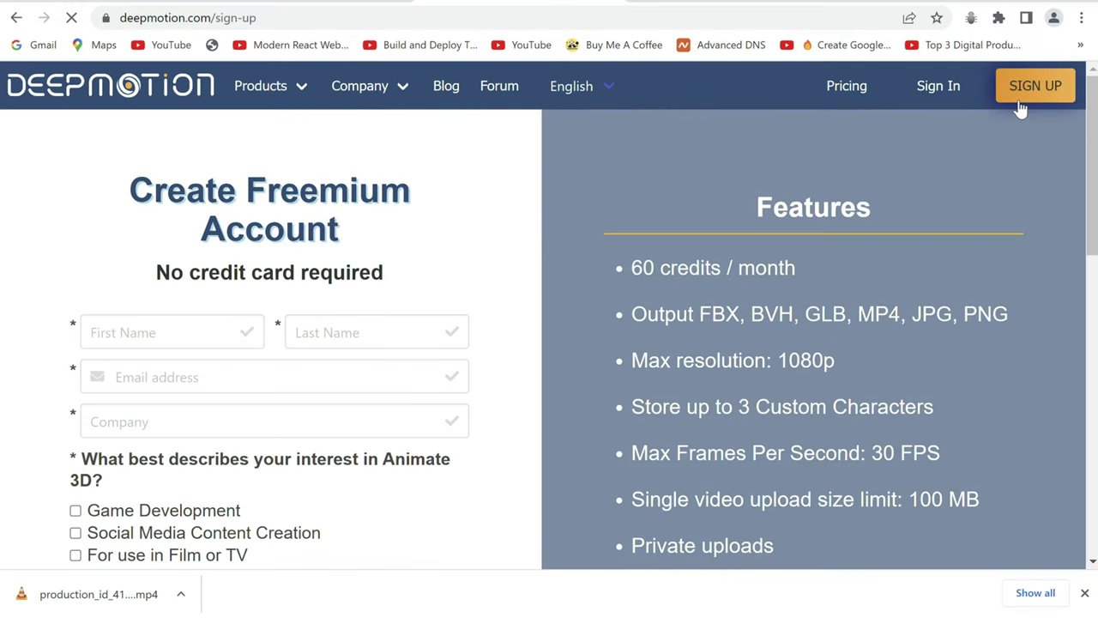
pyautogui.scroll(-3, 303, 338)
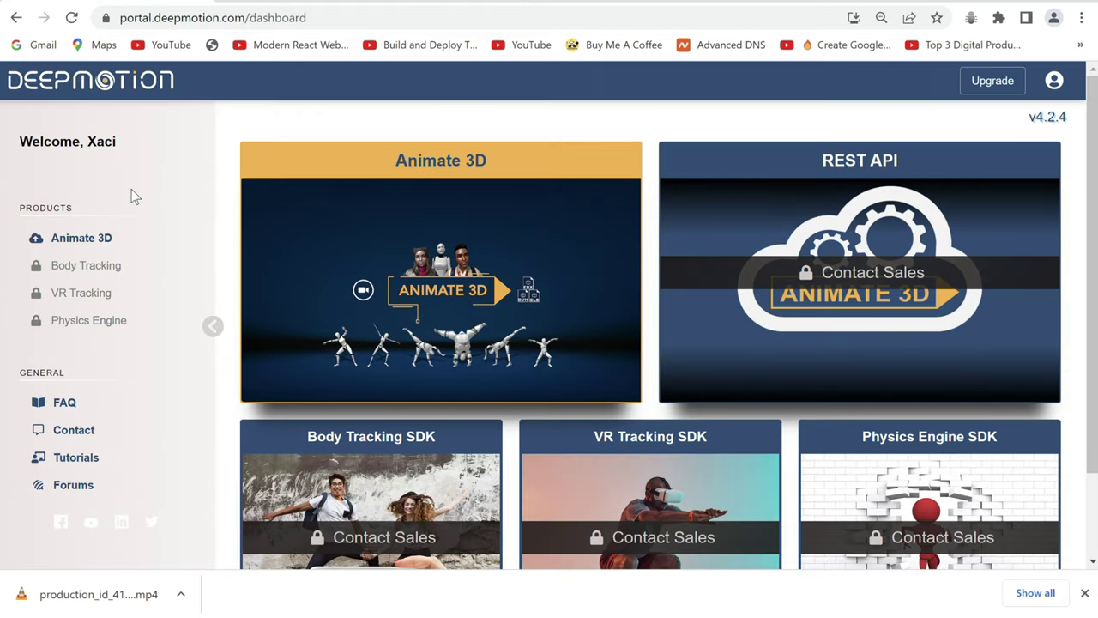
# Open the Animate 3D dashboard's custom 3D Models page and start a stylized avatar.
pyautogui.click(304, 211)
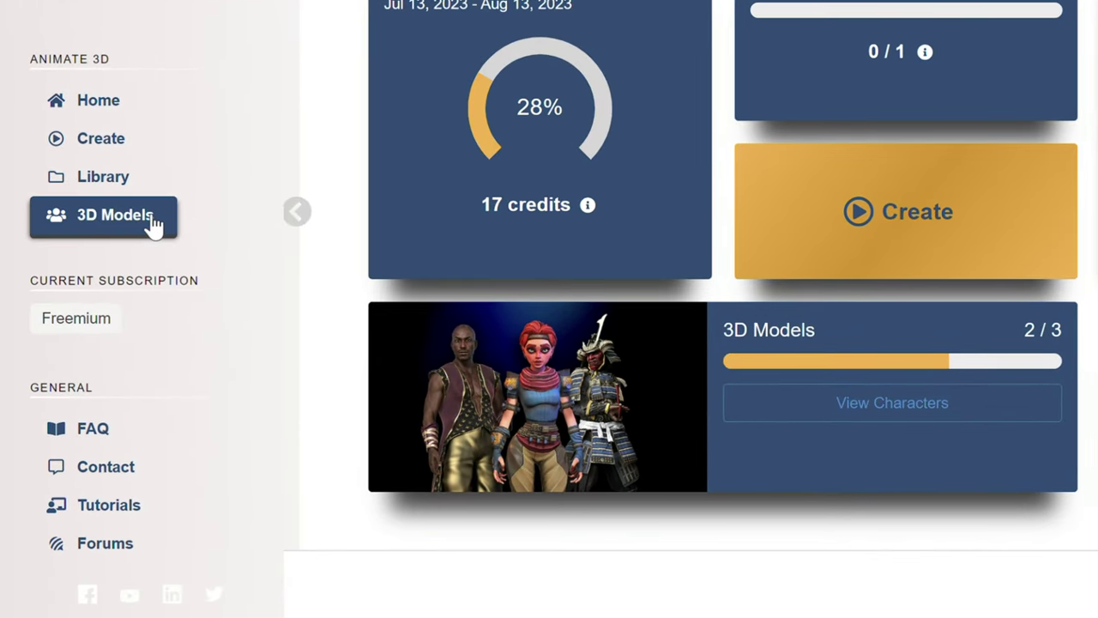
pyautogui.click(154, 225)
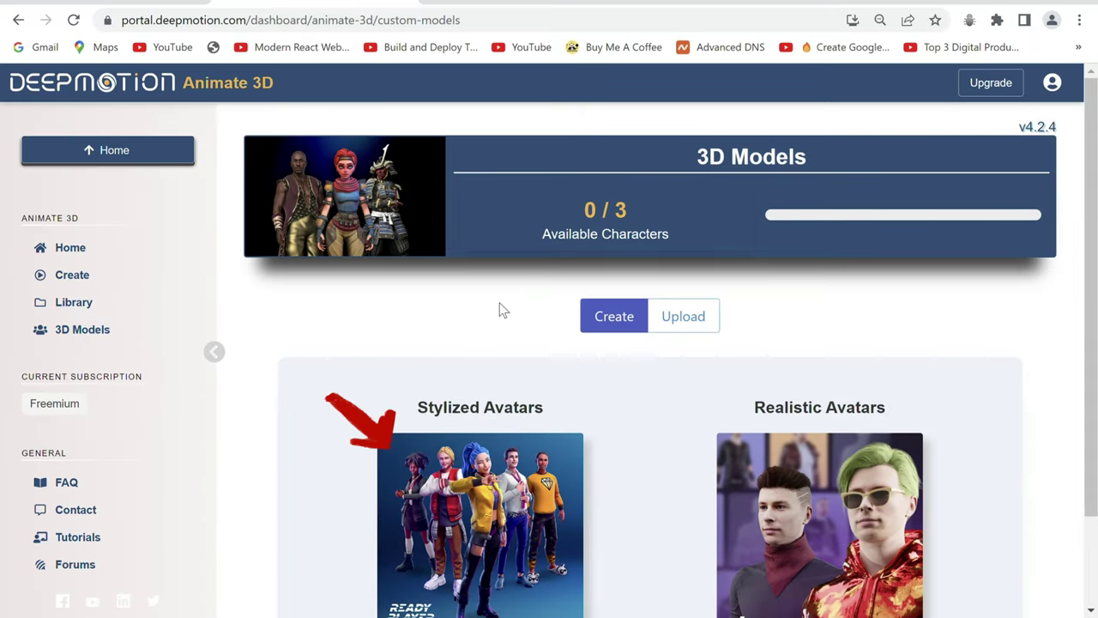
pyautogui.click(532, 498)
# Choose the Feminine body type, upload the face photo and accept it.
pyautogui.scroll(-1, 541, 262)
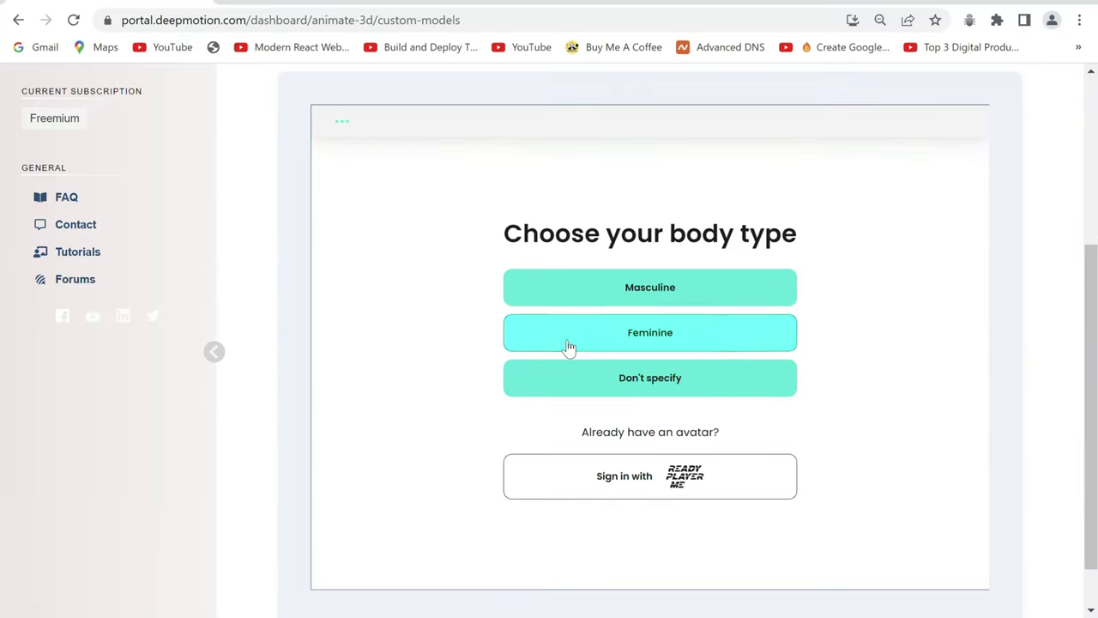
pyautogui.click(568, 347)
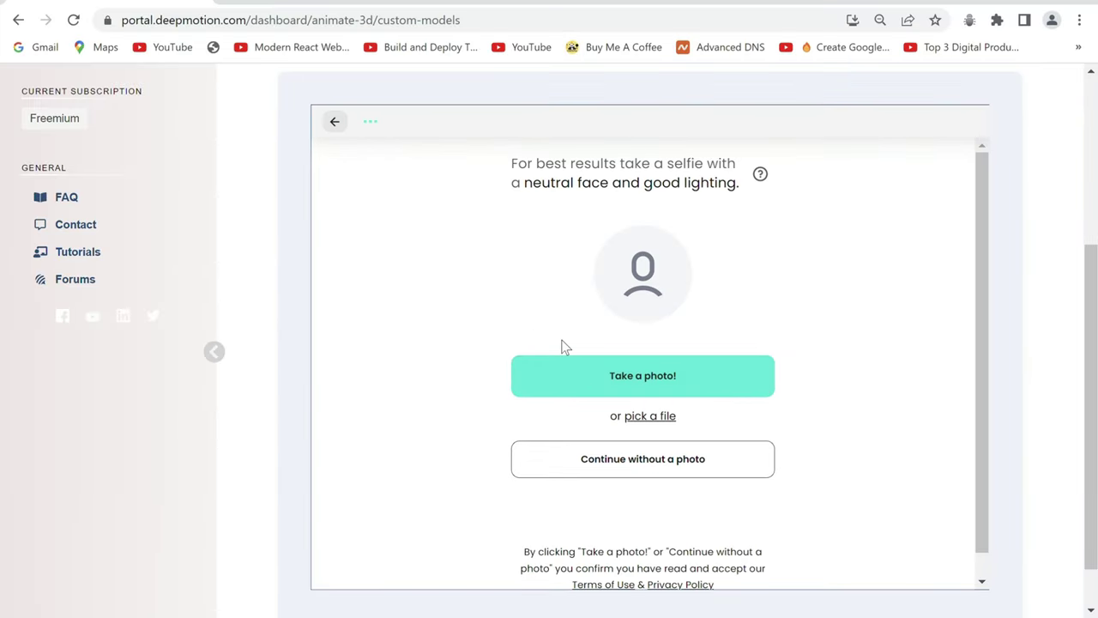
pyautogui.click(642, 417)
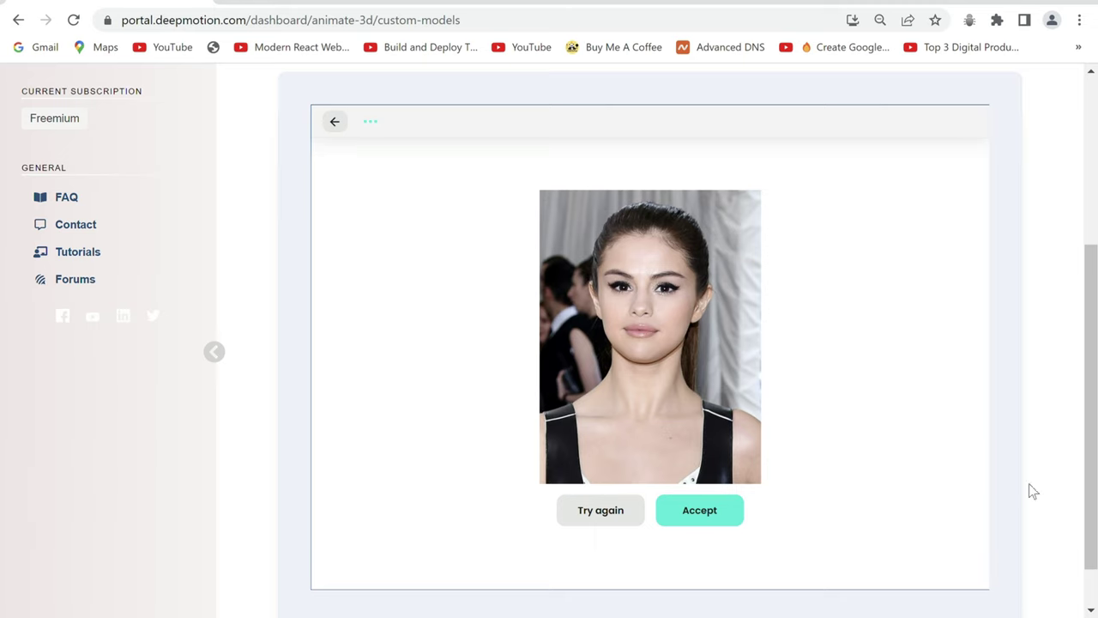
pyautogui.click(719, 513)
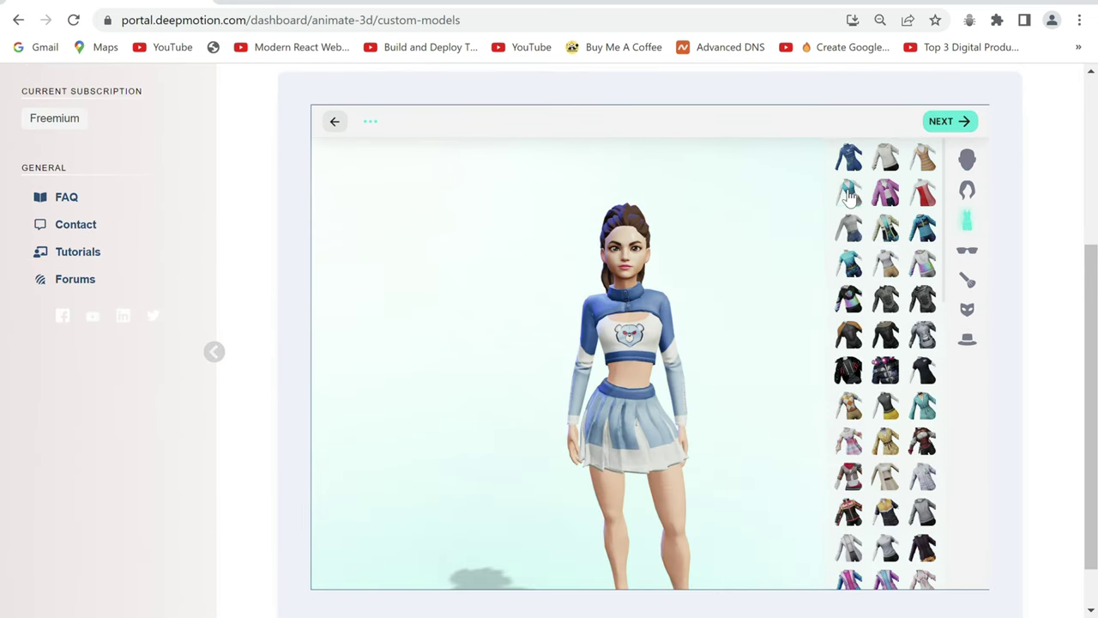
# Dress the avatar in the striped dress outfit and finish customising.
pyautogui.click(848, 195)
pyautogui.click(929, 165)
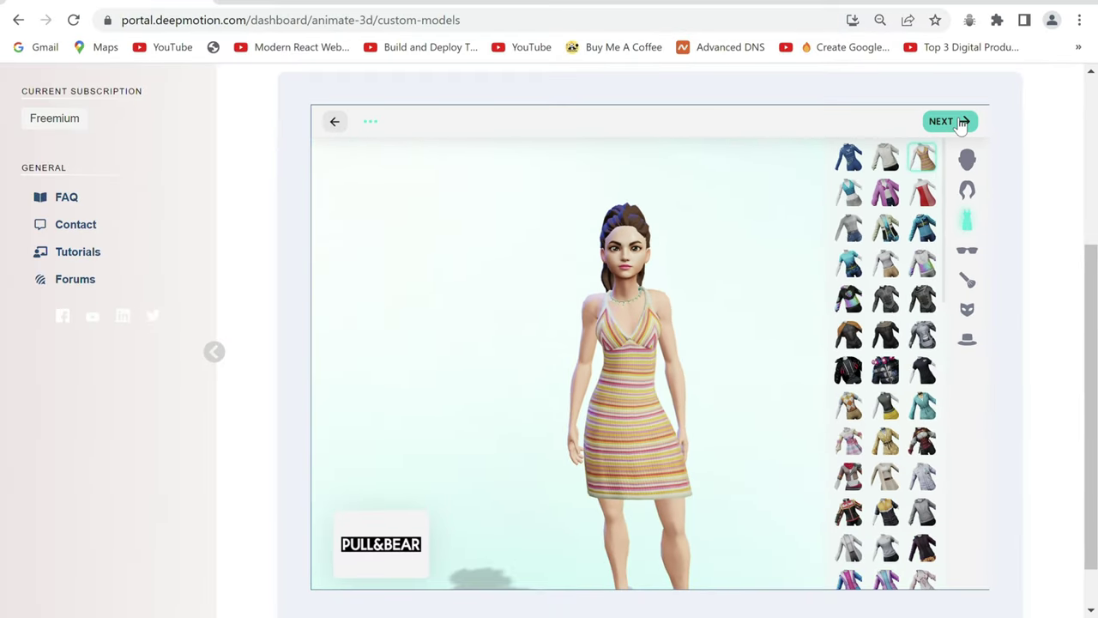
pyautogui.click(961, 122)
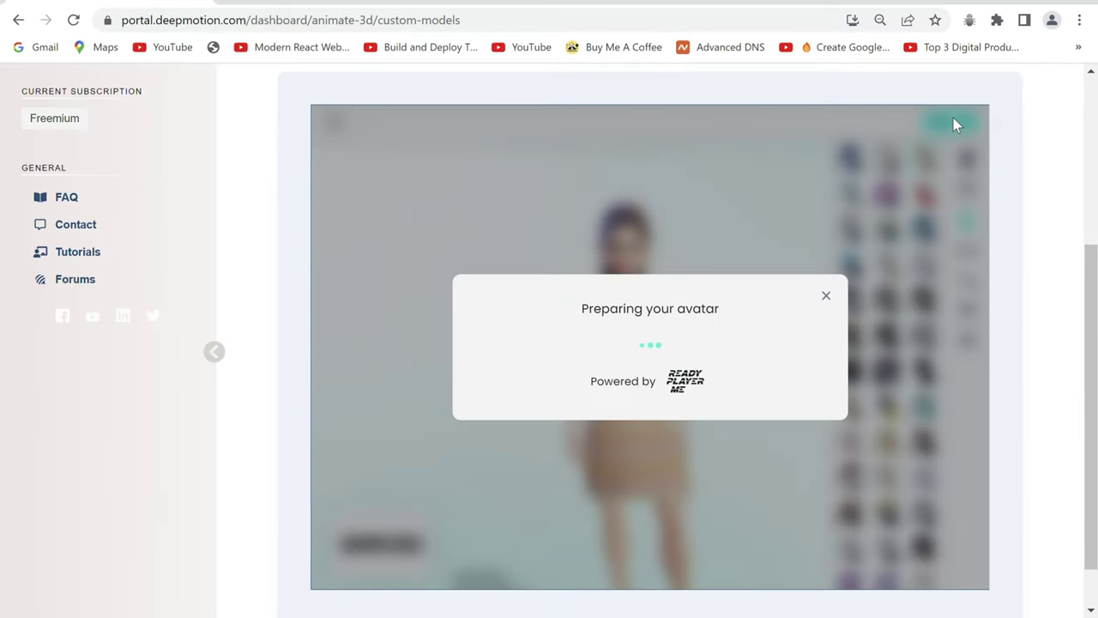
# Name the new character 'Selena' and save it.
pyautogui.click(435, 364)
pyautogui.write('Selena')
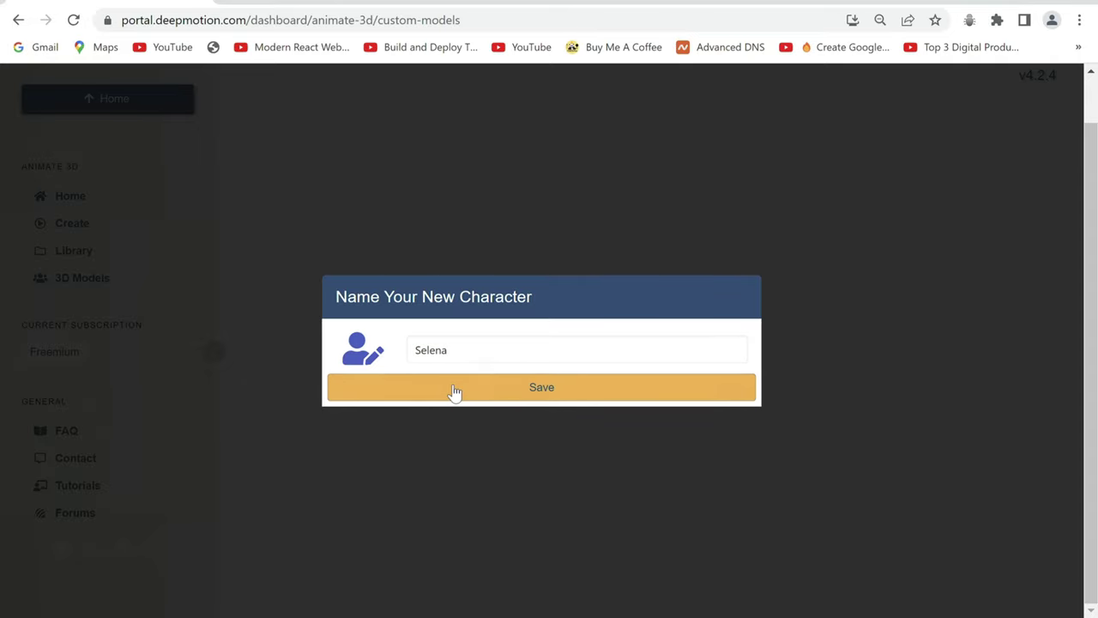
pyautogui.click(453, 392)
pyautogui.scroll(-3, 360, 375)
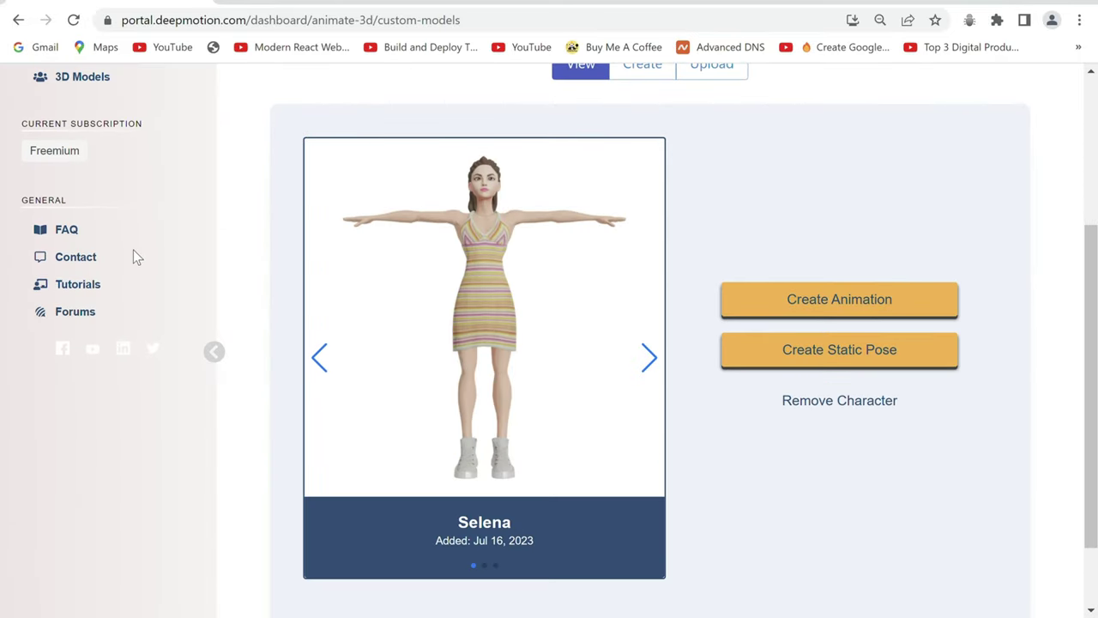
pyautogui.scroll(3, 142, 266)
# From Home, create a new animation using the striped-dress Selena character as the 3D model.
pyautogui.click(74, 245)
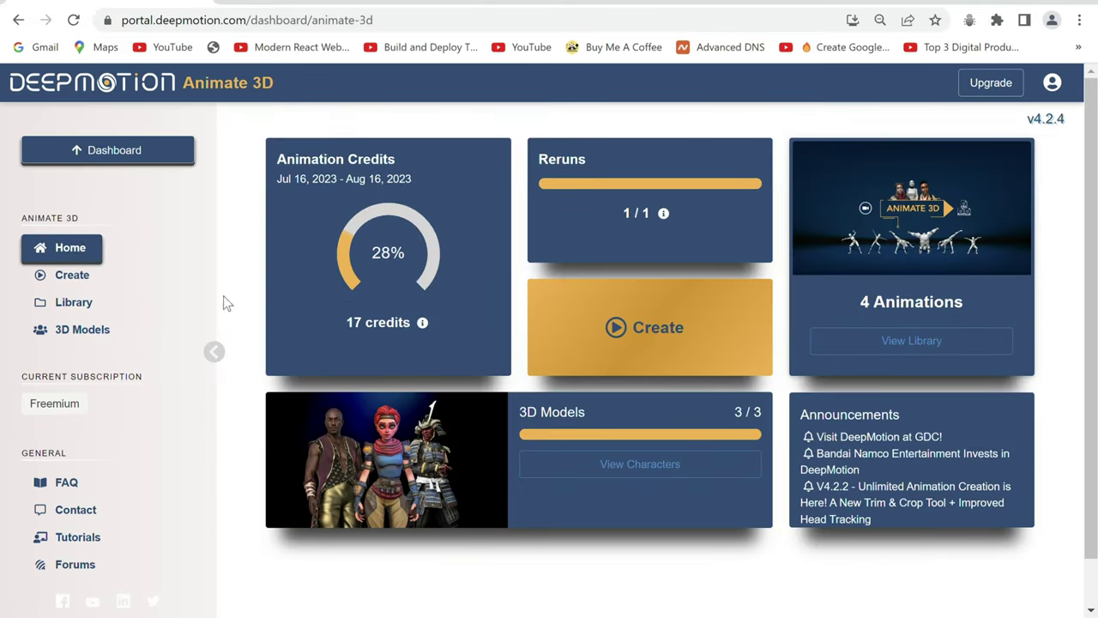
pyautogui.click(576, 333)
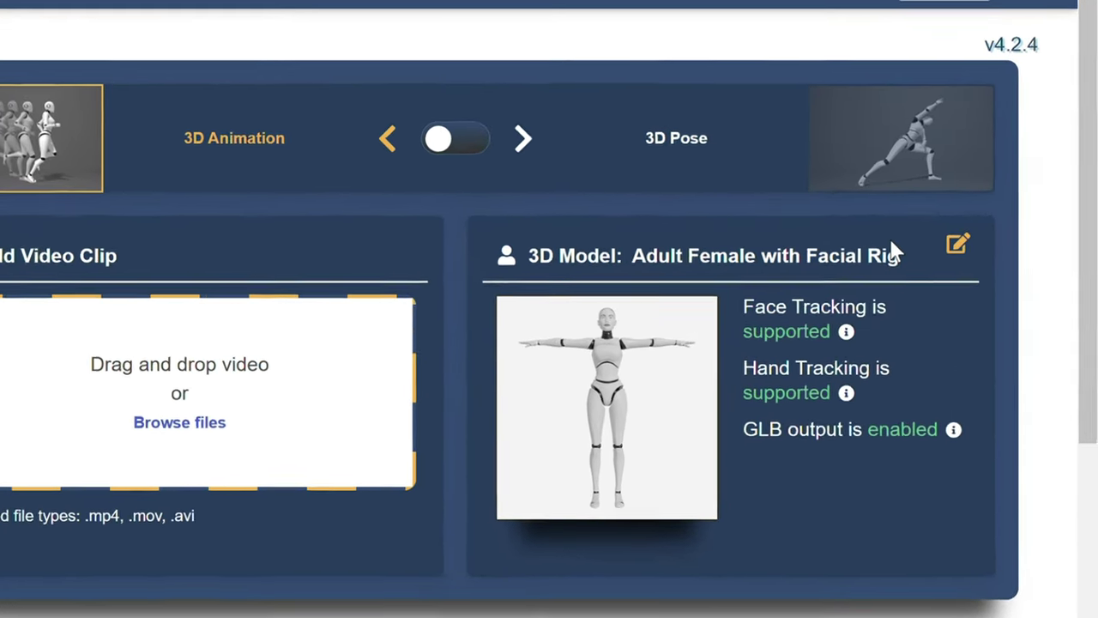
pyautogui.click(1000, 265)
pyautogui.scroll(-3, 693, 275)
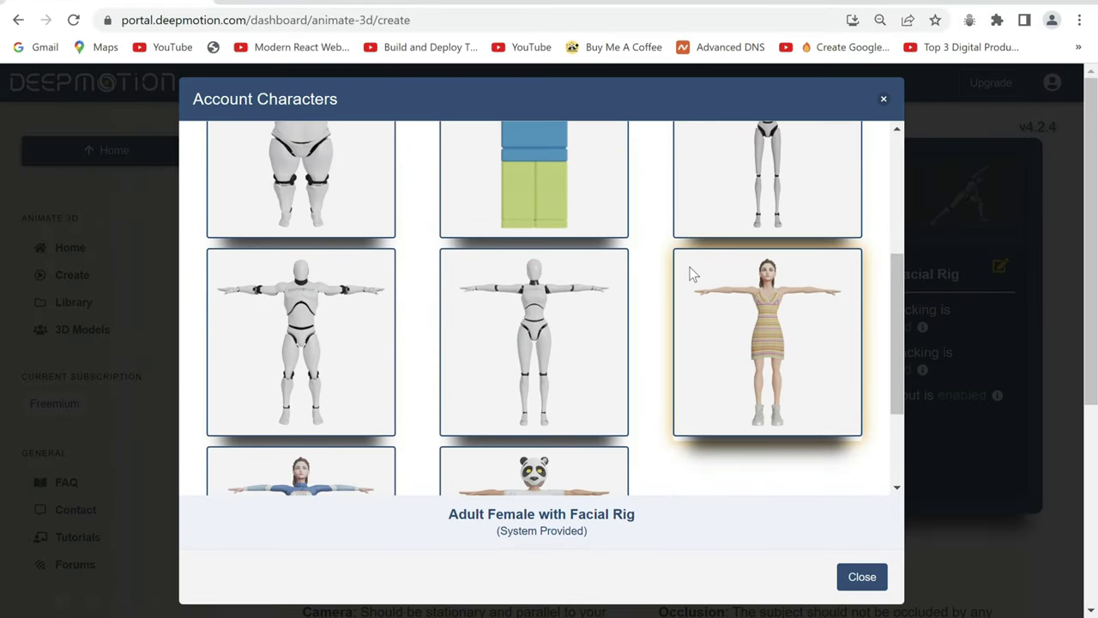
pyautogui.click(725, 343)
pyautogui.click(849, 573)
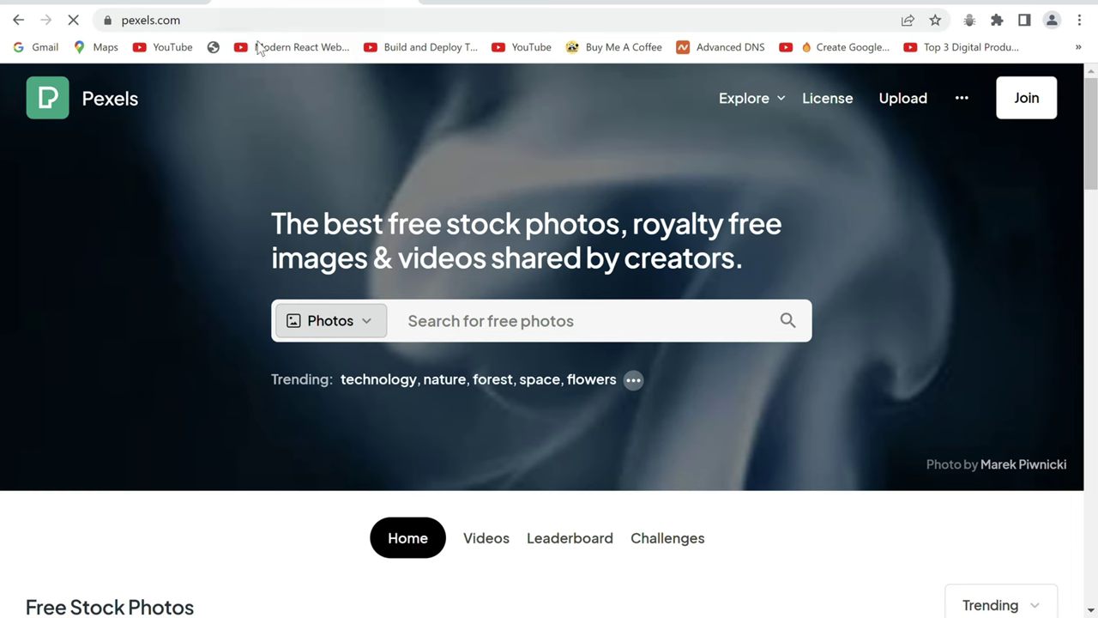
# Search Pexels videos for 'workout'.
pyautogui.scroll(-1, 299, 257)
pyautogui.click(330, 245)
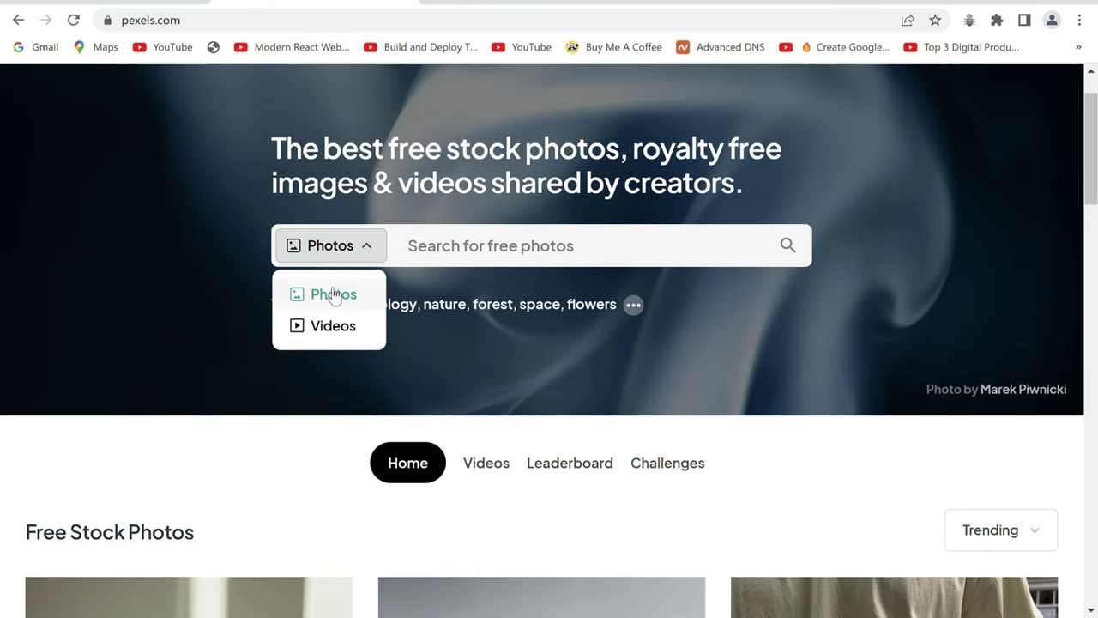
pyautogui.click(328, 325)
pyautogui.click(458, 246)
pyautogui.write('work')
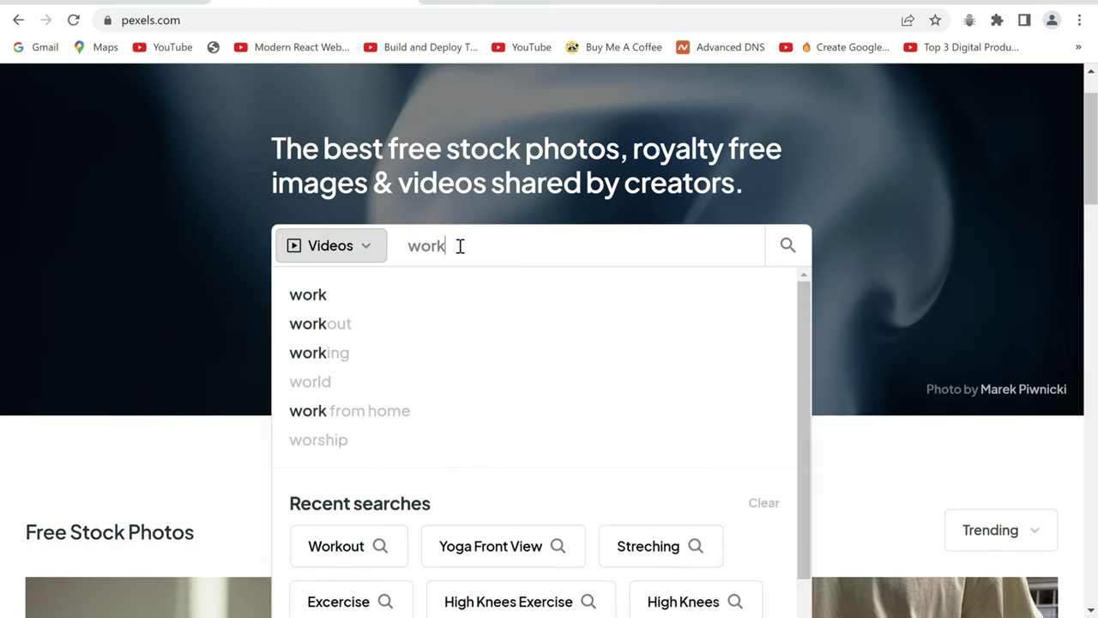
pyautogui.write('p')
pyautogui.press('BackSpace')
pyautogui.write('out')
pyautogui.press('Return')
# Find the push-up workout clip and download it in Full HD.
pyautogui.scroll(-2, 451, 240)
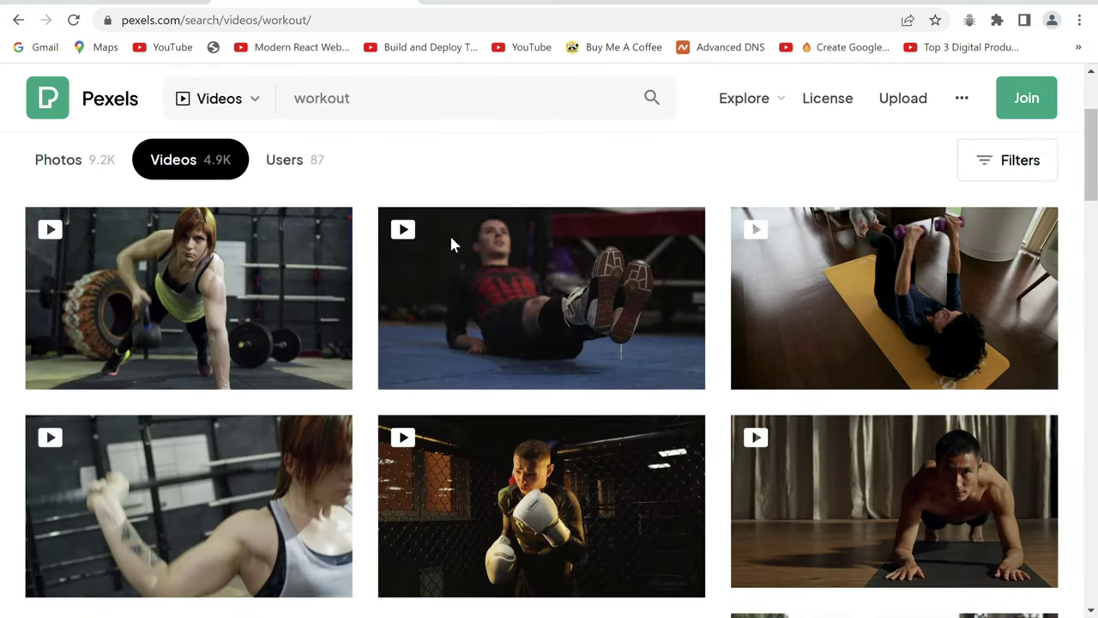
pyautogui.scroll(-3, 457, 246)
pyautogui.scroll(-3, 457, 246)
pyautogui.scroll(-3, 457, 246)
pyautogui.scroll(-3, 457, 246)
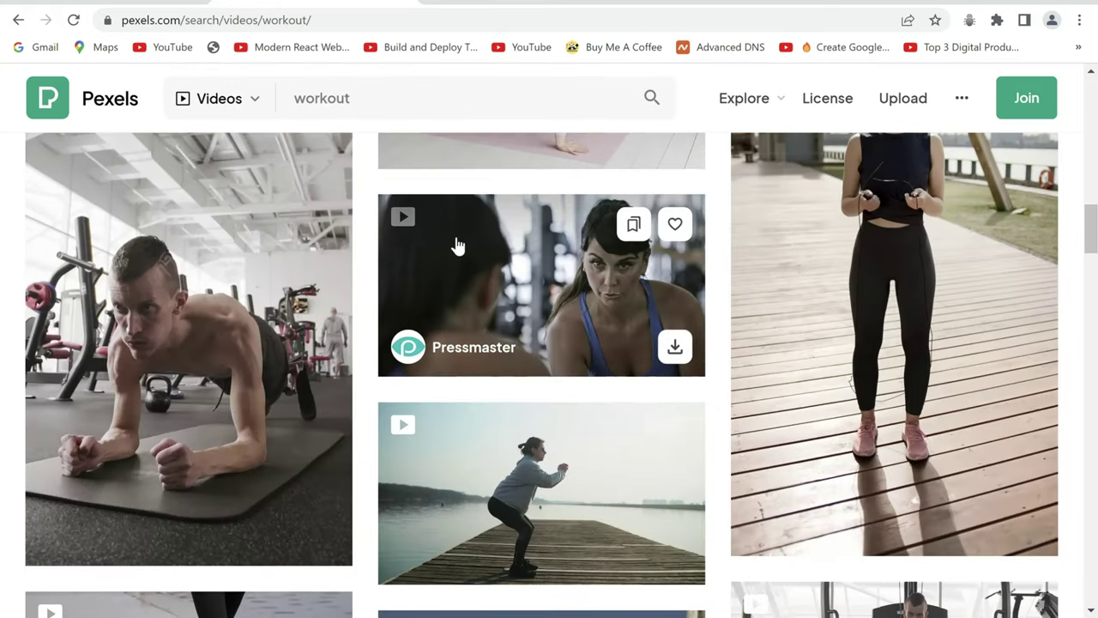
pyautogui.scroll(-3, 458, 246)
pyautogui.scroll(-3, 457, 246)
pyautogui.scroll(-3, 457, 247)
pyautogui.scroll(-3, 458, 246)
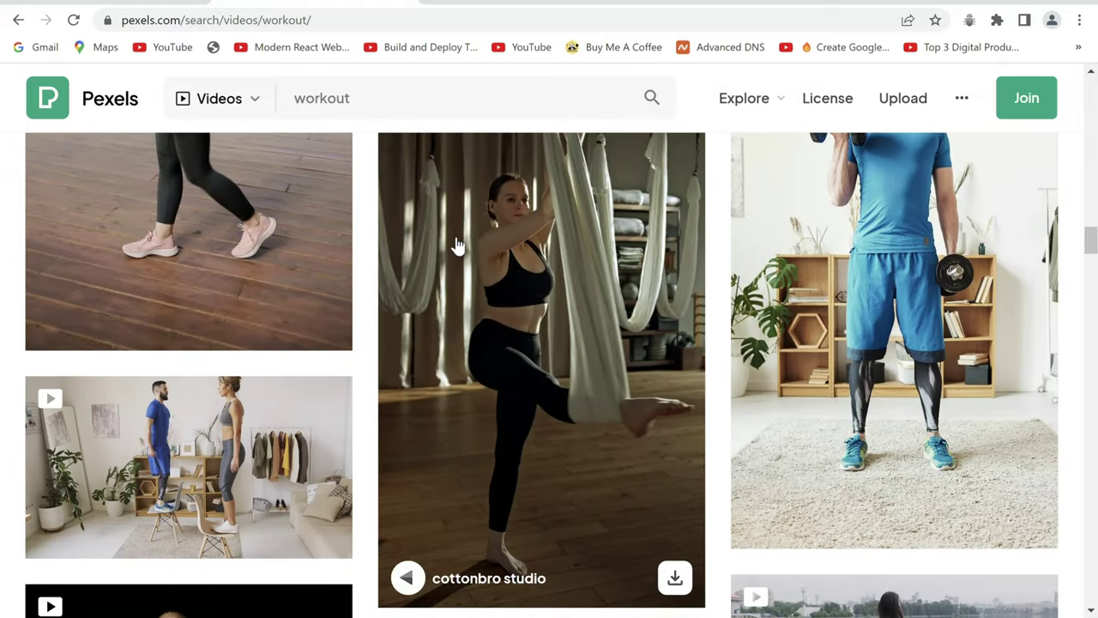
pyautogui.scroll(-3, 457, 246)
pyautogui.scroll(-1, 457, 247)
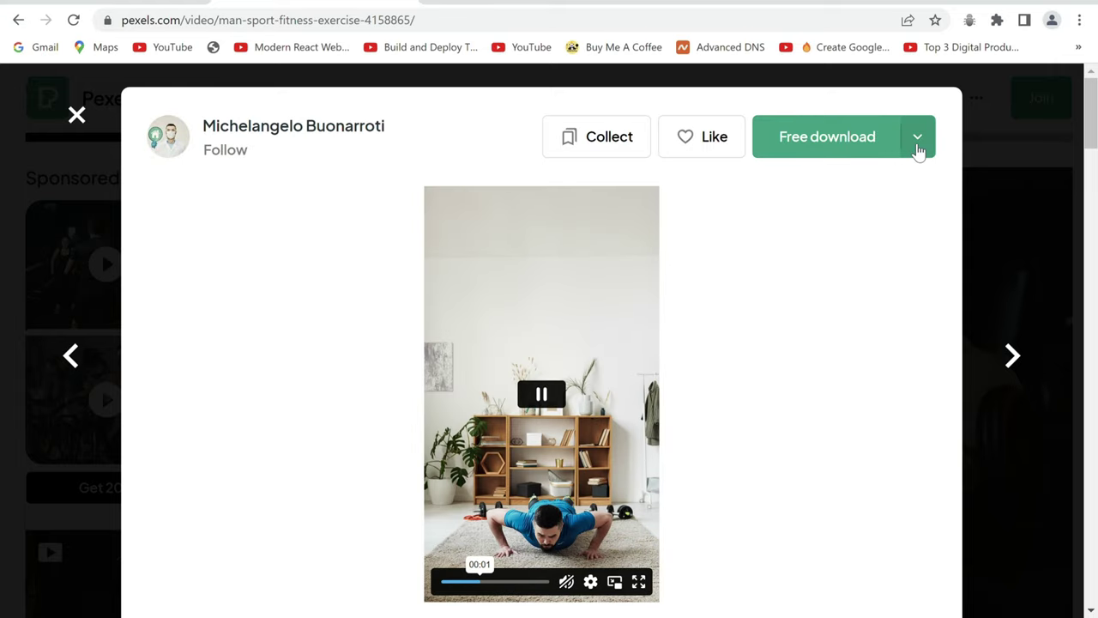
pyautogui.click(917, 143)
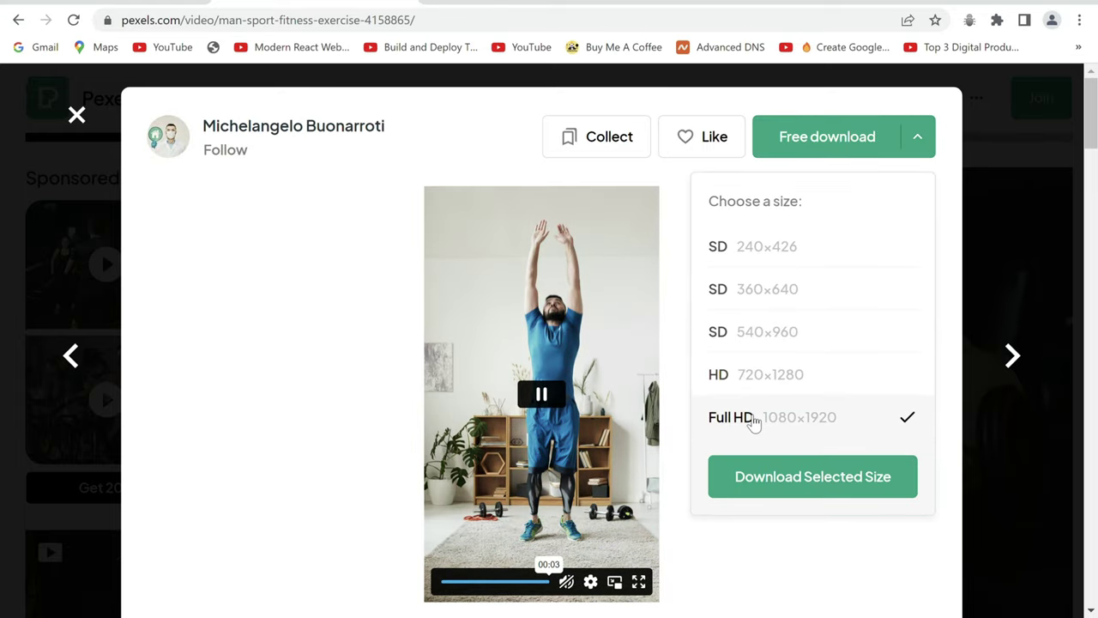
pyautogui.click(763, 474)
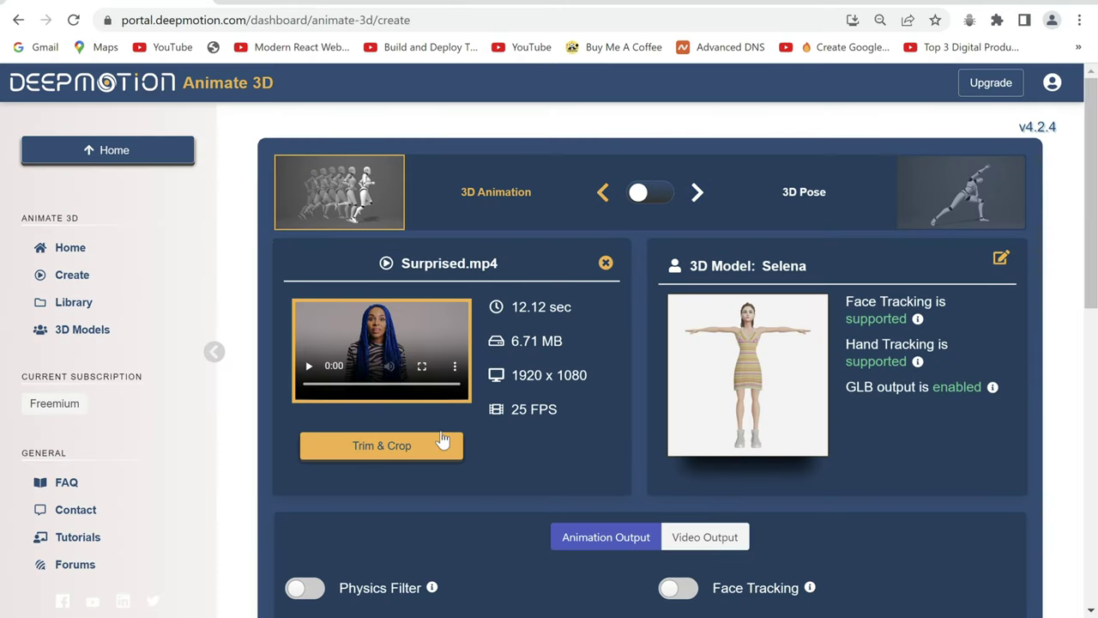
# Trim Surprised.mp4 to 3.10 s at 1479×1080 and enable physics, face, hand and upper-body-only options.
pyautogui.click(441, 447)
pyautogui.press('Escape')
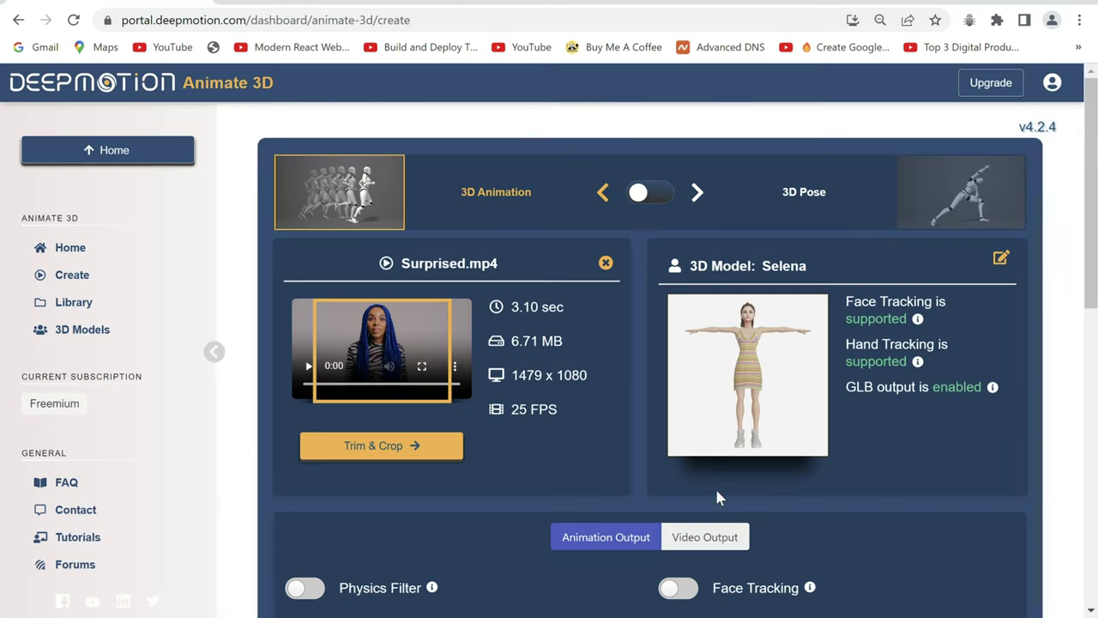
pyautogui.scroll(-3, 610, 449)
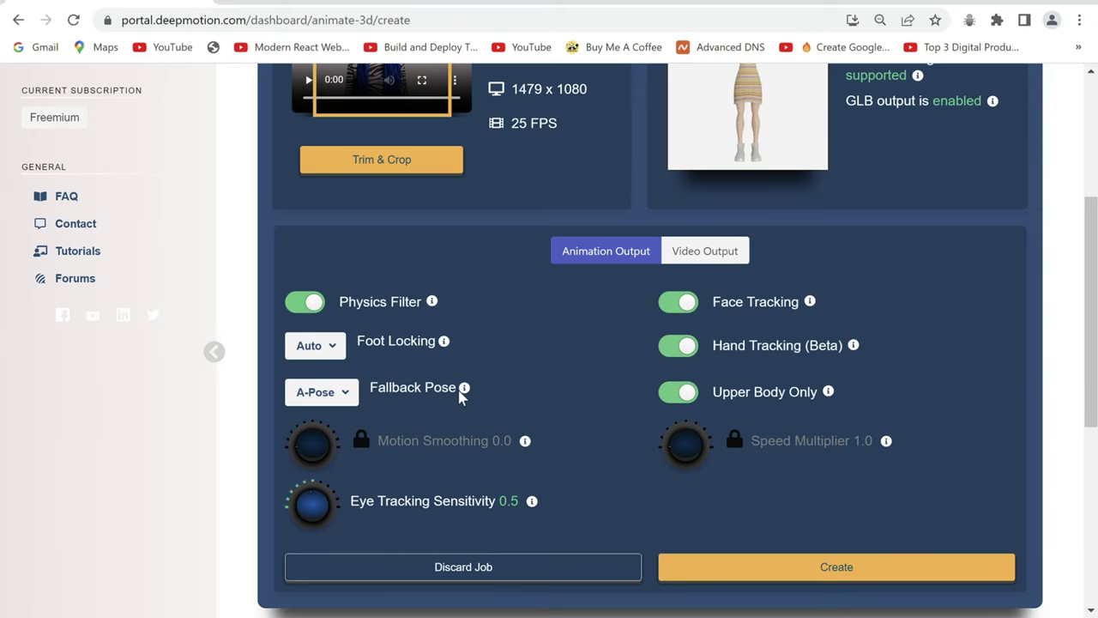
# Check the fallback poses, then turn off Include Original Video in the video output settings.
pyautogui.click(345, 392)
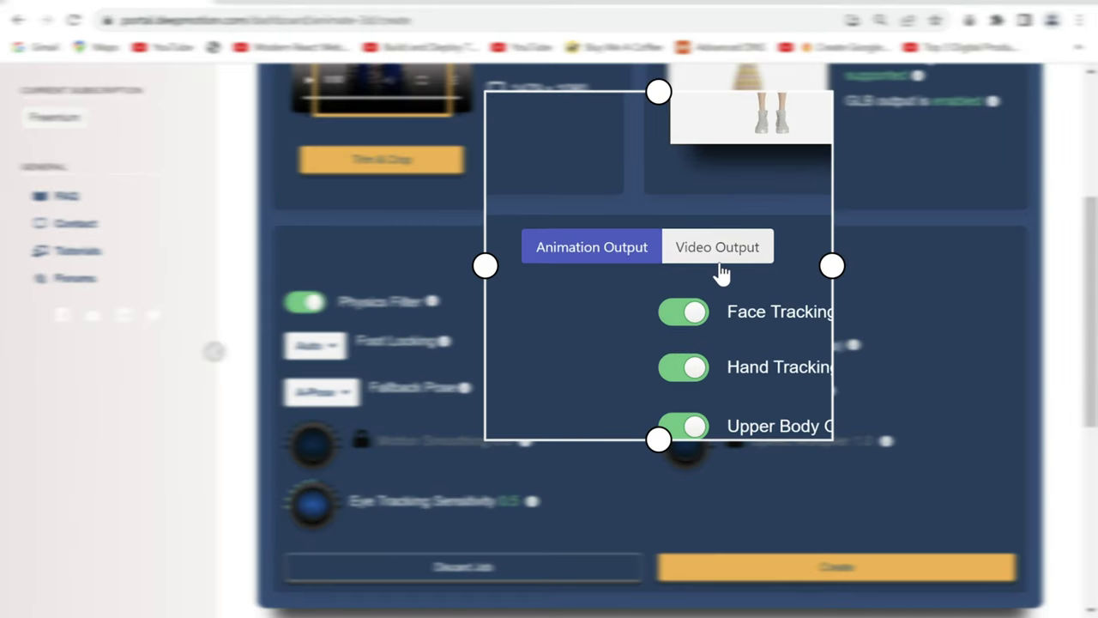
pyautogui.click(717, 256)
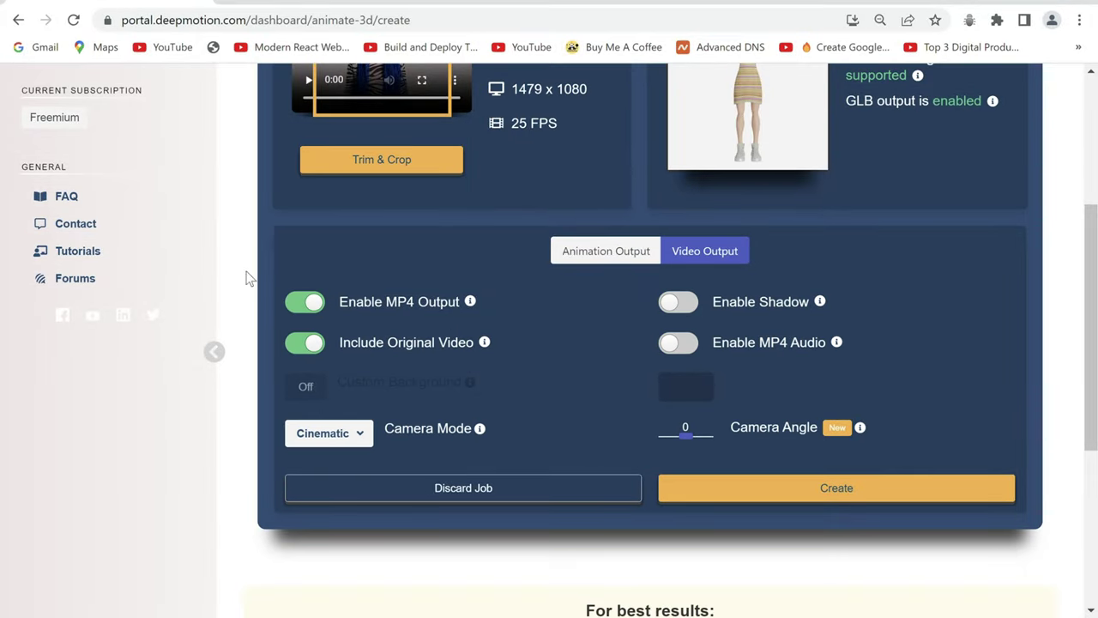
pyautogui.click(309, 342)
# Set the custom background to solid green and the camera mode to Face.
pyautogui.click(300, 382)
pyautogui.click(275, 373)
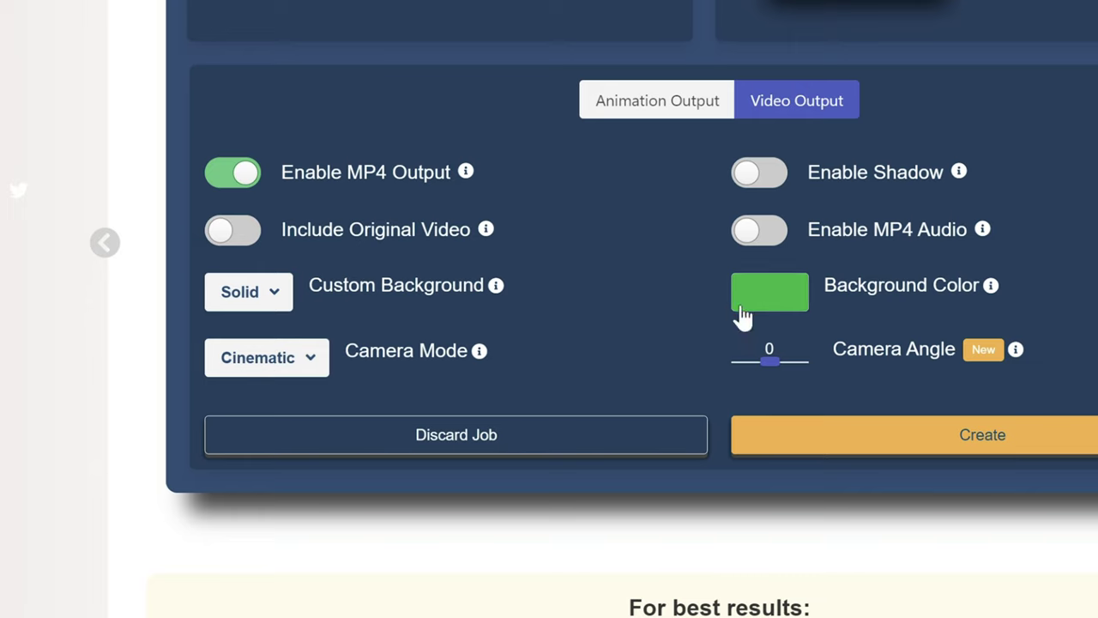
pyautogui.click(306, 360)
pyautogui.click(279, 465)
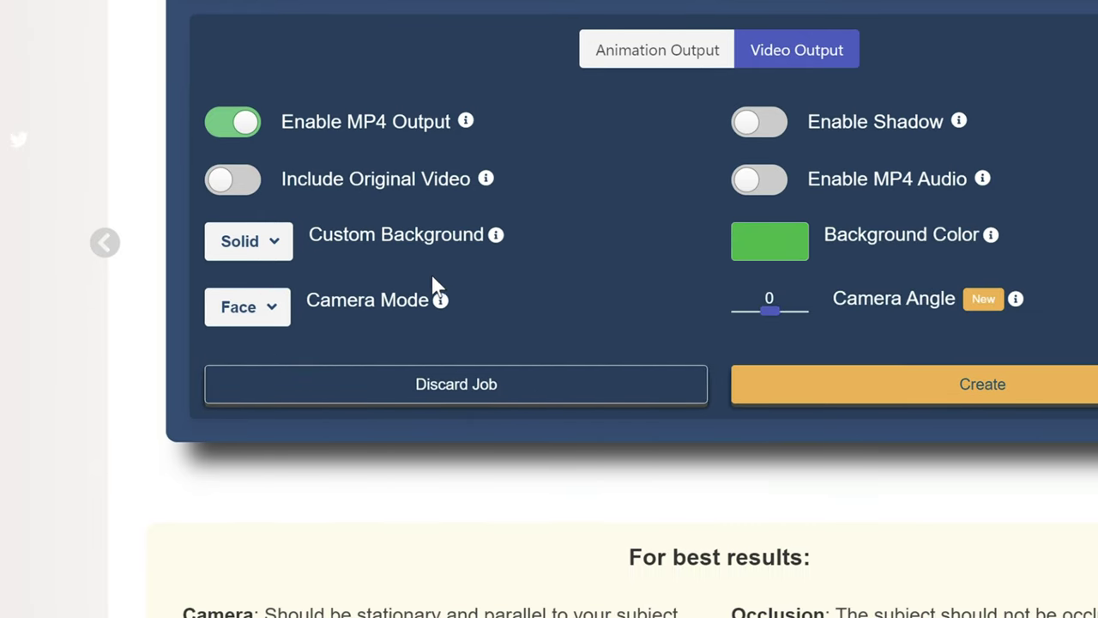
# Start the Surprised animation job and dismiss the instructions to play the preview.
pyautogui.click(605, 390)
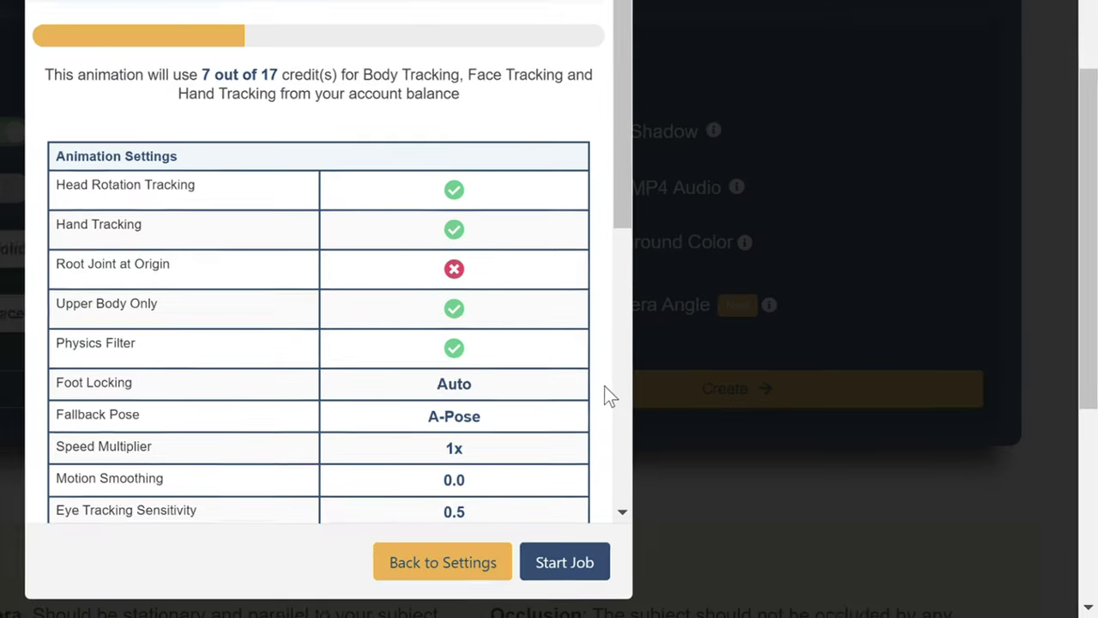
pyautogui.scroll(-5, 594, 408)
pyautogui.click(691, 577)
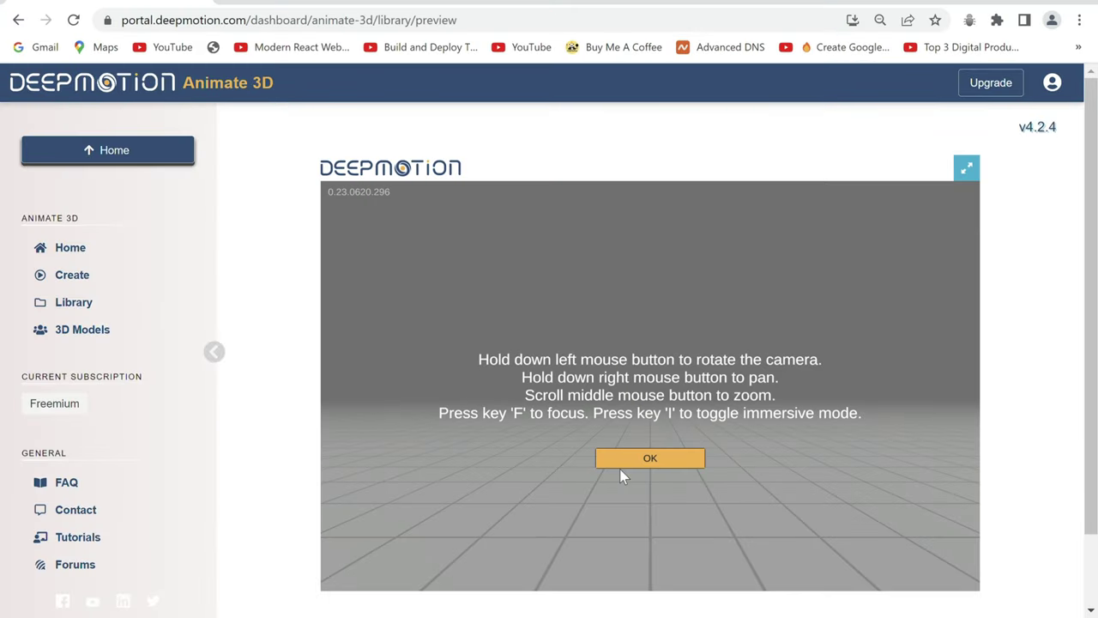
pyautogui.click(622, 467)
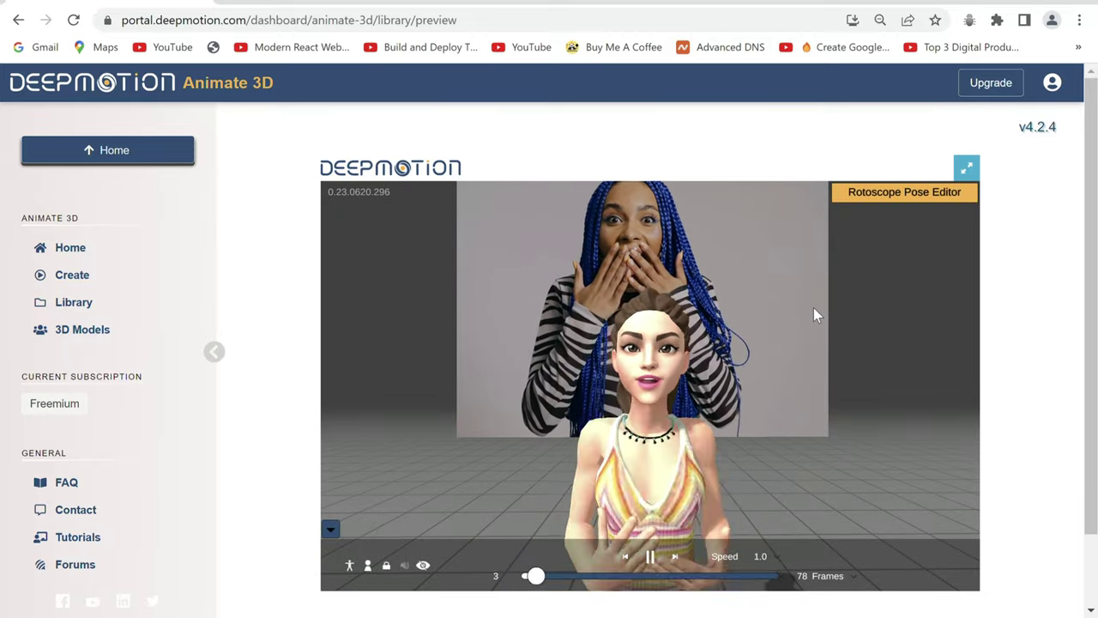
# Download the animation as an MP4 video, then switch to 3D Pose mode.
pyautogui.scroll(-5, 814, 311)
pyautogui.scroll(-3, 1047, 380)
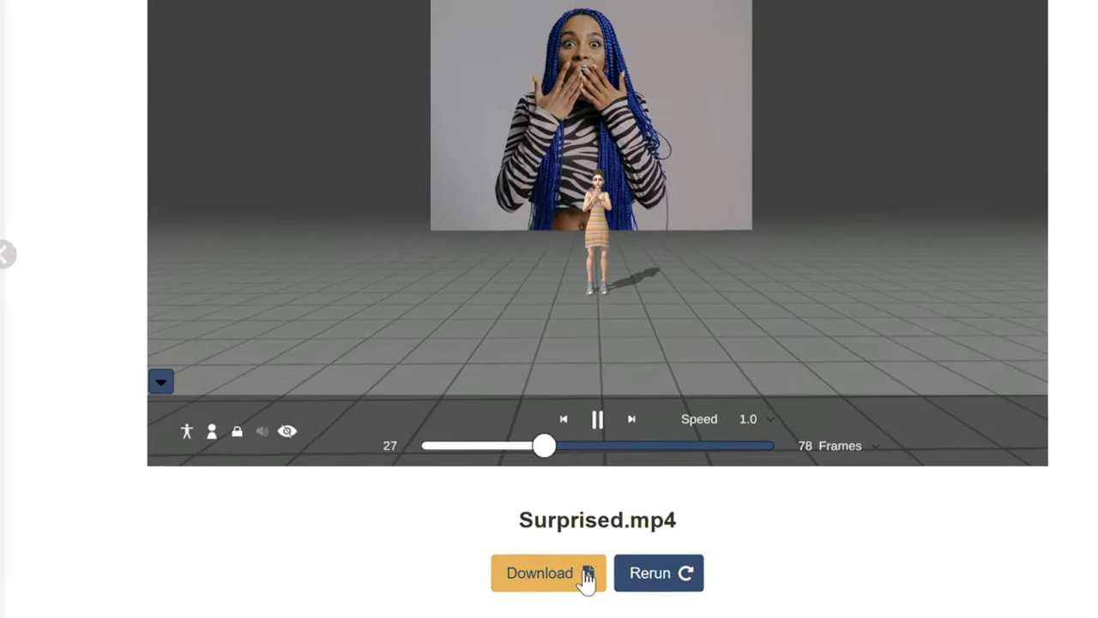
pyautogui.click(587, 579)
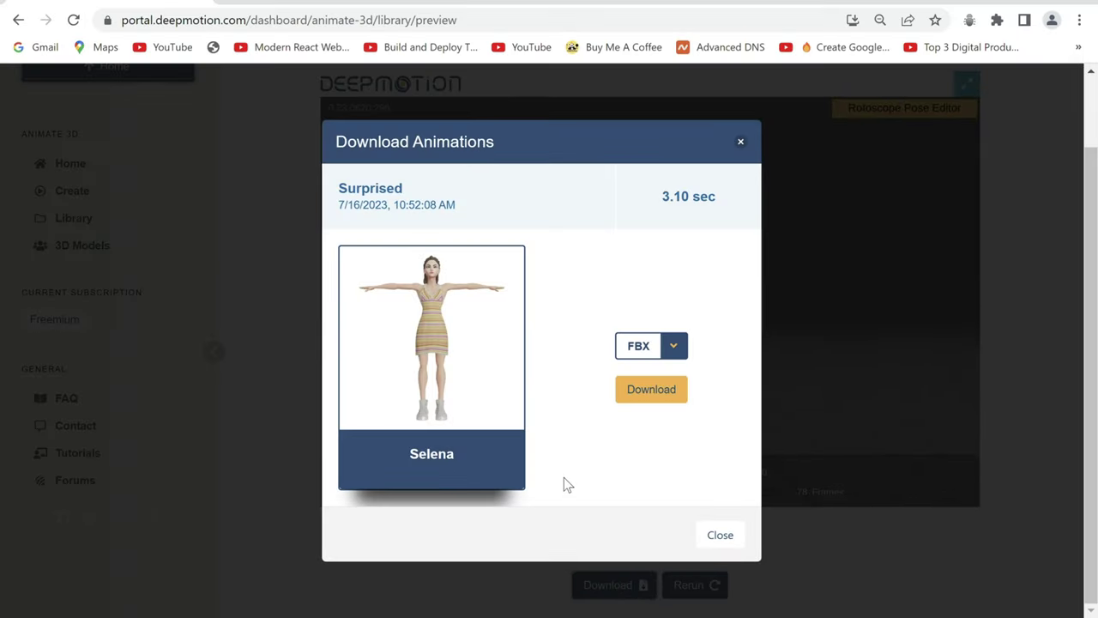
pyautogui.click(670, 347)
pyautogui.click(639, 443)
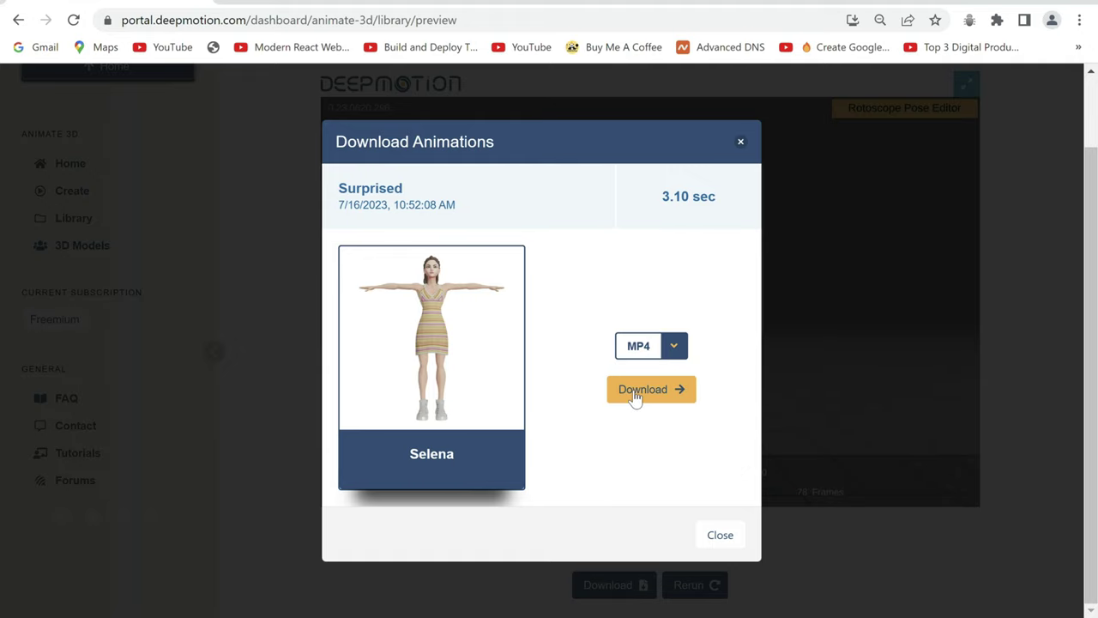
pyautogui.click(635, 395)
pyautogui.click(265, 306)
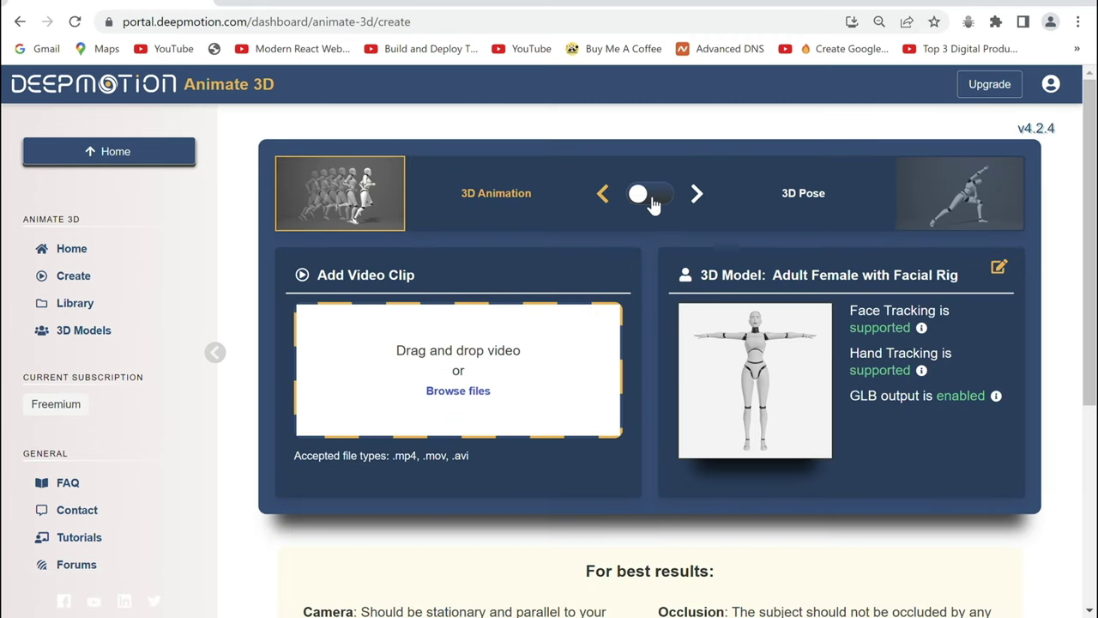
pyautogui.click(650, 195)
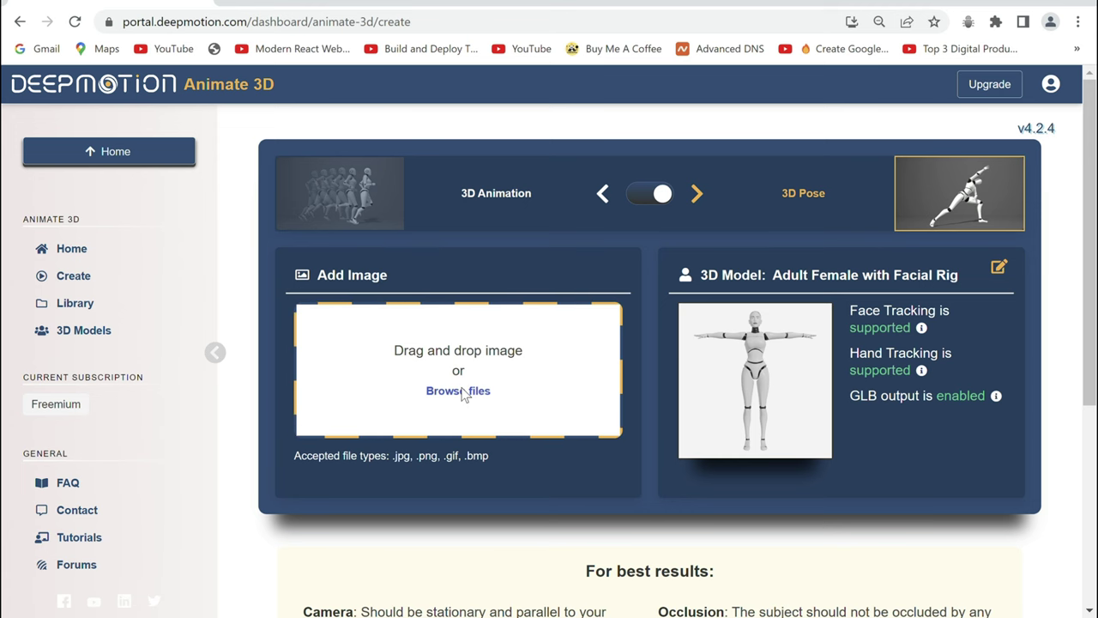
# Turn on JPG Output for the smiling woman's Selena 3D pose.
pyautogui.scroll(-1, 608, 438)
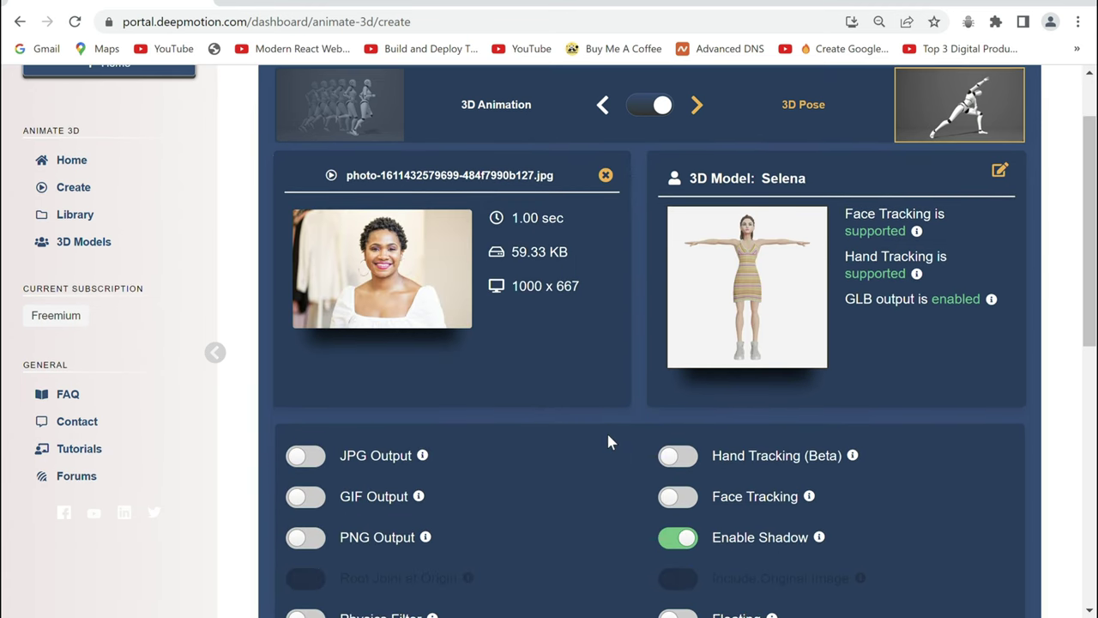
pyautogui.click(303, 463)
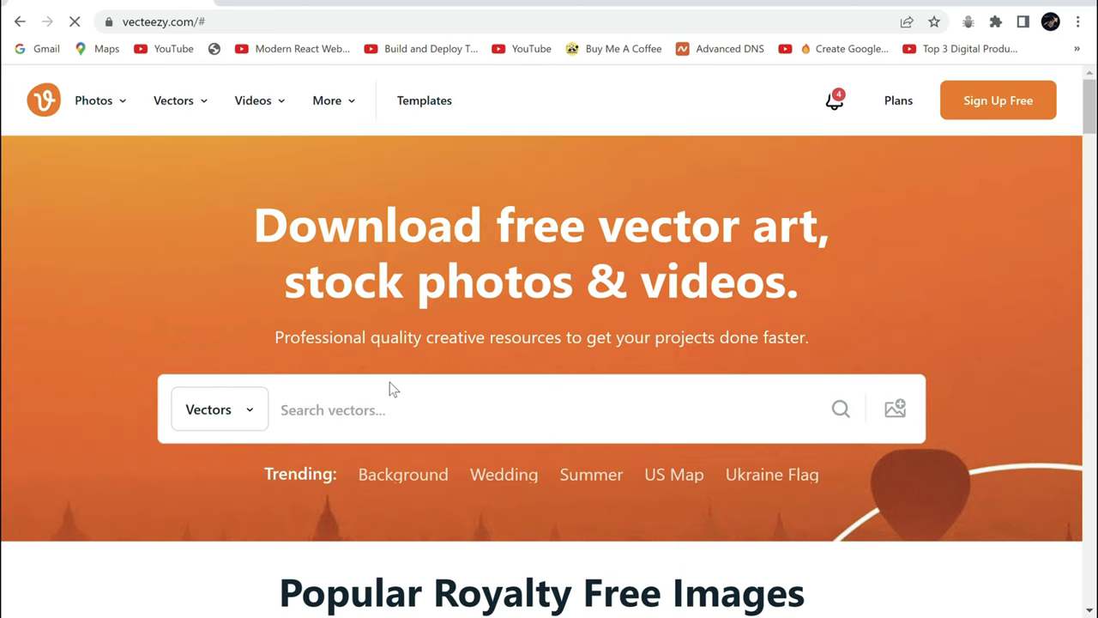
# Search Vecteezy for 'room' and open the pink kids' room video.
pyautogui.click(390, 389)
pyautogui.write('room')
pyautogui.press('Return')
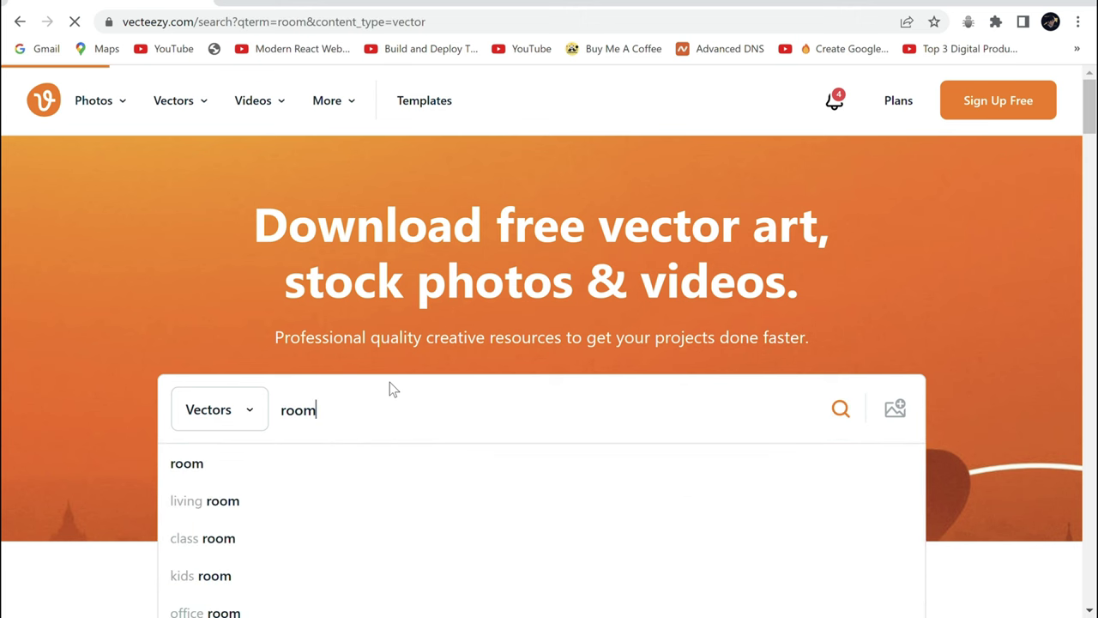
pyautogui.scroll(-4, 241, 321)
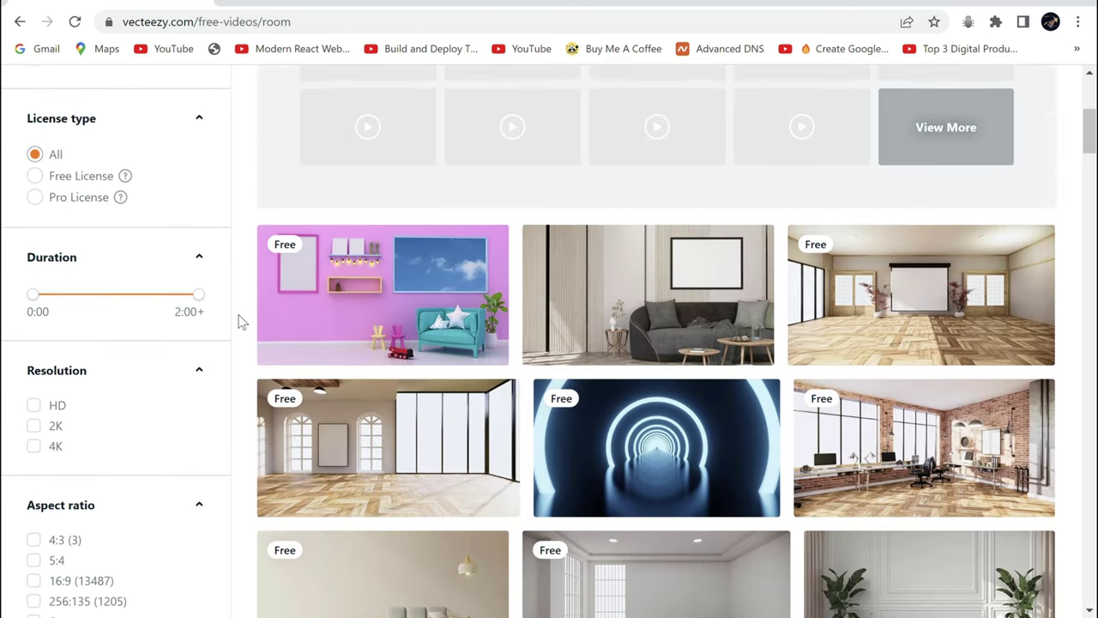
pyautogui.scroll(-1, 241, 321)
pyautogui.click(311, 209)
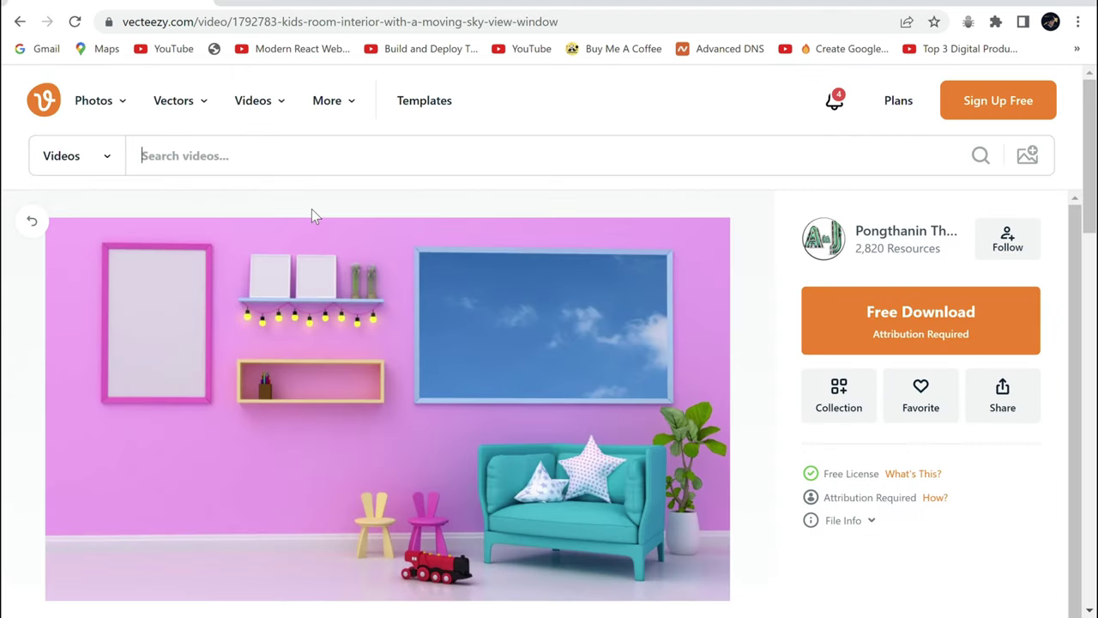
# Load leonardo.ai in a new browser tab.
pyautogui.hotkey('ctrl', 't')
pyautogui.write('leonardo.ai')
pyautogui.press('Return')
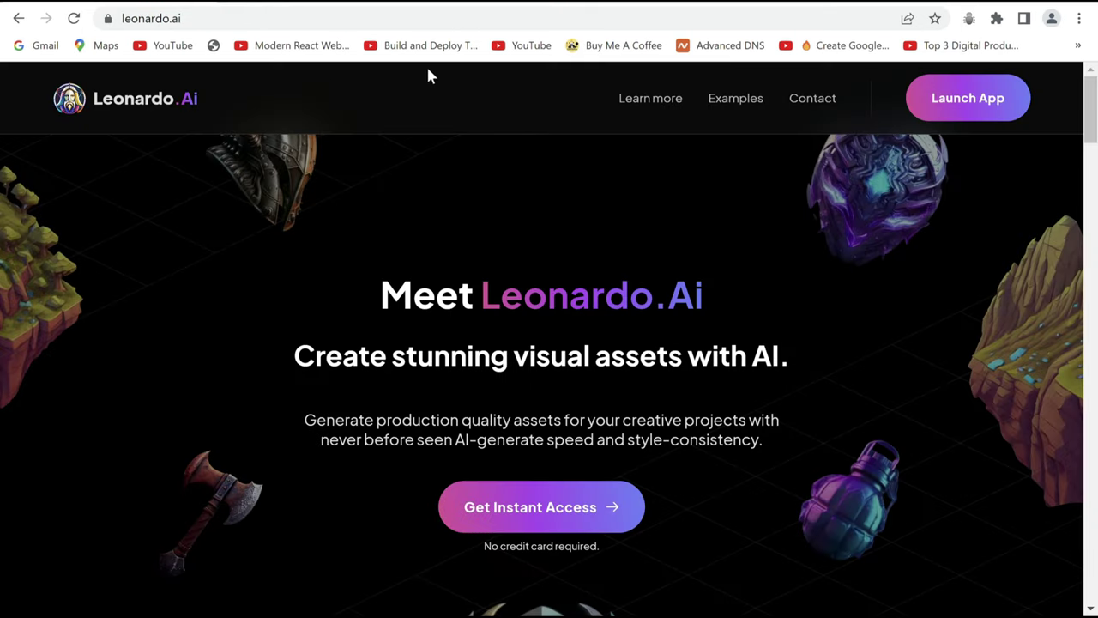
# Enter the Leonardo.Ai app as a whitelisted user and go to AI Image Generation.
pyautogui.click(934, 117)
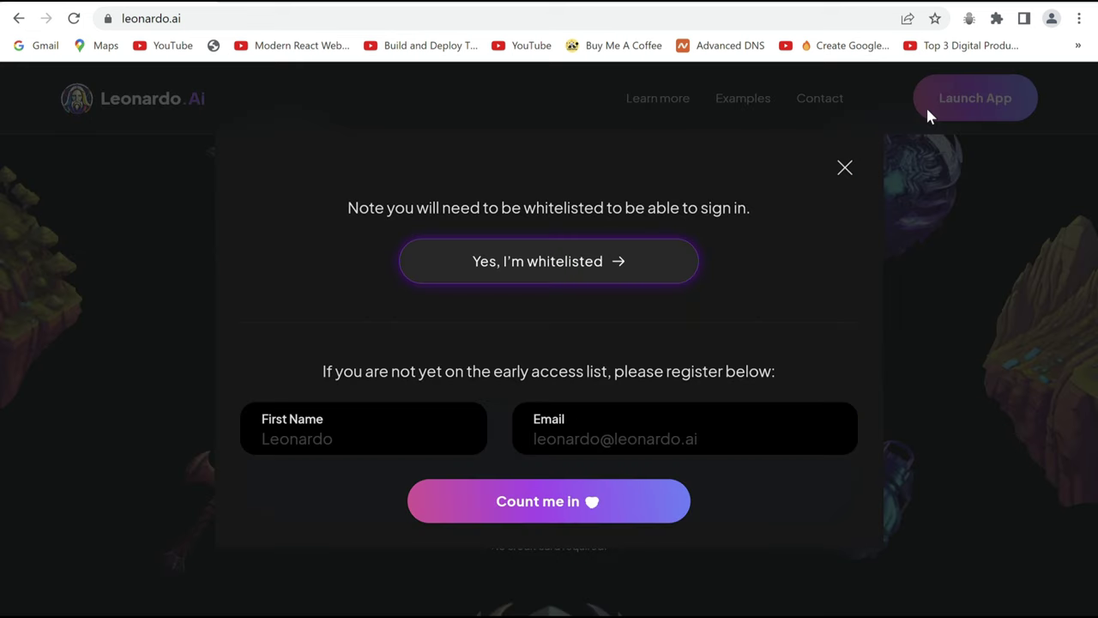
pyautogui.click(624, 245)
pyautogui.scroll(-1, 78, 291)
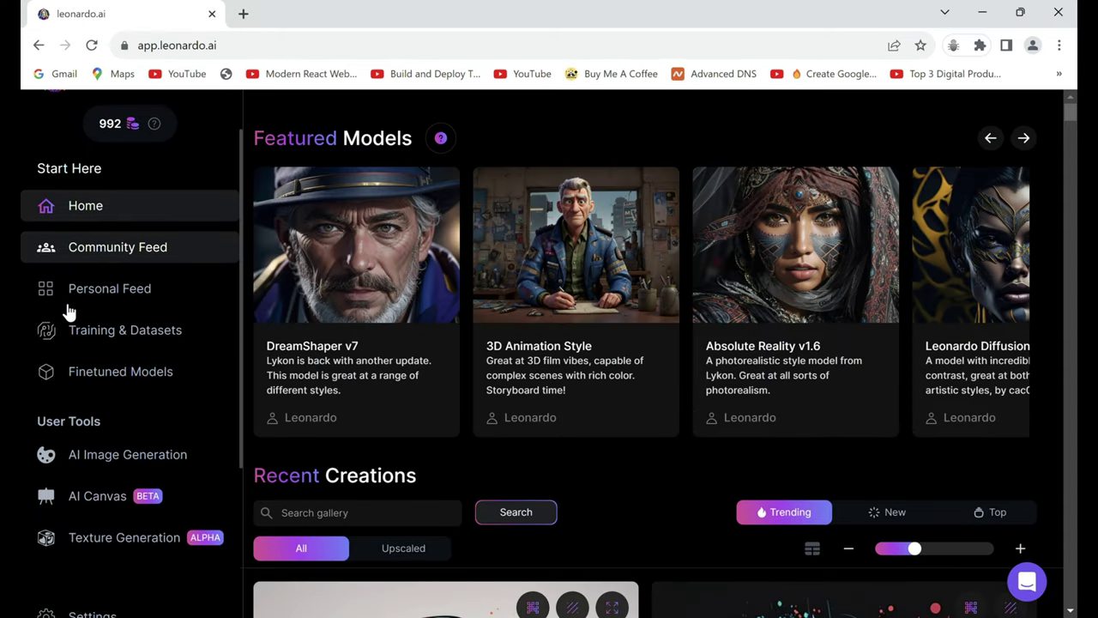
pyautogui.click(112, 457)
# Generate an anime comic-style empty living room with negative prompt 'sunlight', view it full size and download it.
pyautogui.write('anime cartoon manga comic style  empty living room with door')
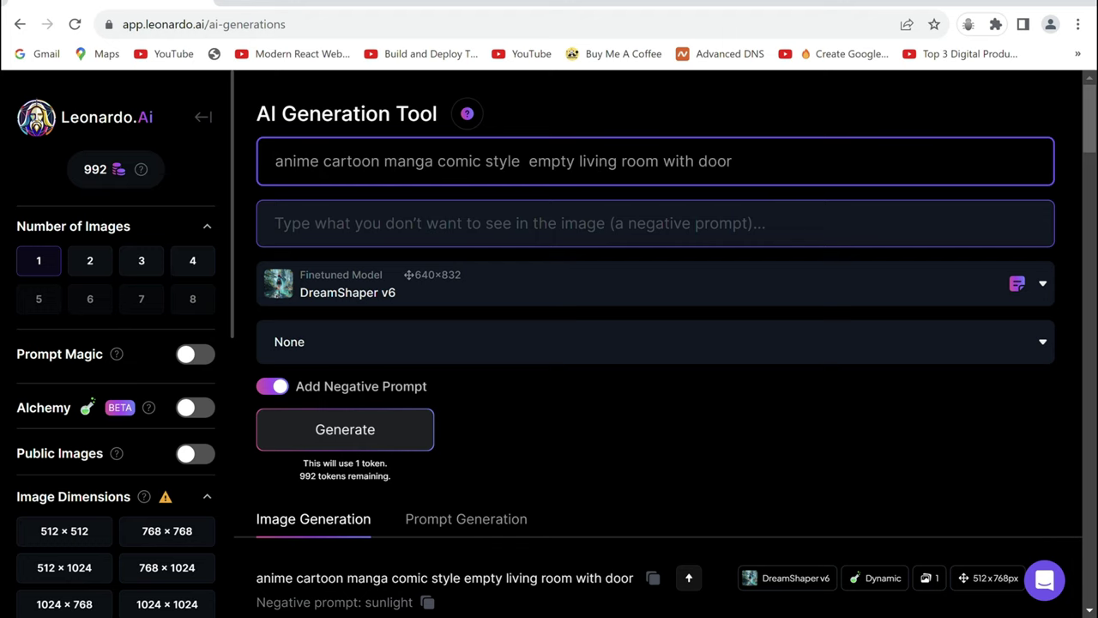
pyautogui.press('Tab')
pyautogui.write('sunlight')
pyautogui.click(363, 430)
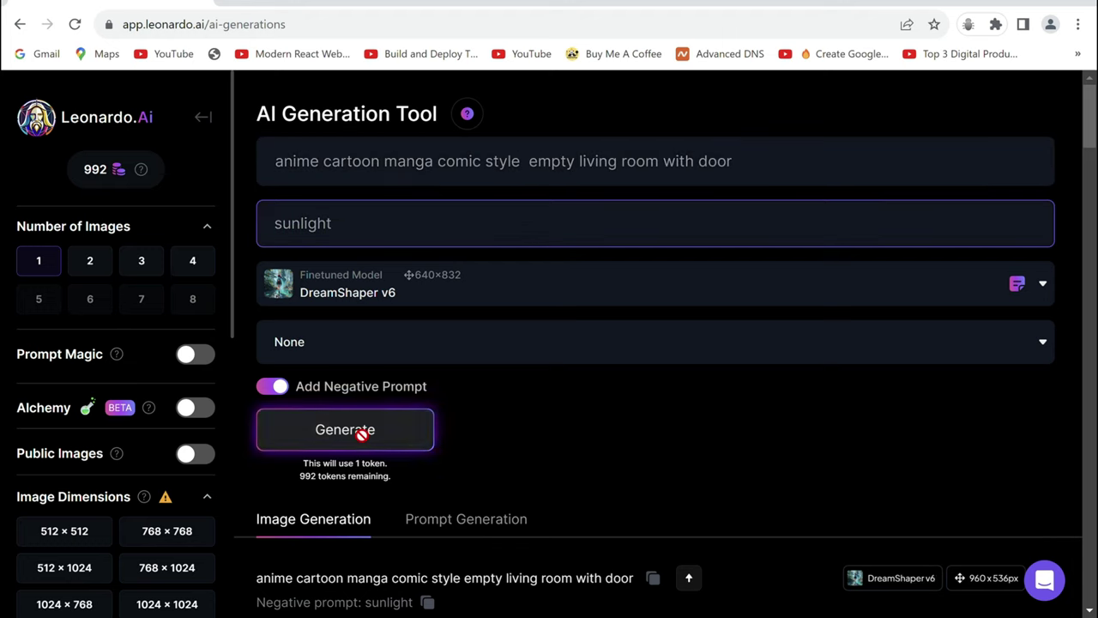
pyautogui.scroll(-3, 473, 400)
pyautogui.click(476, 400)
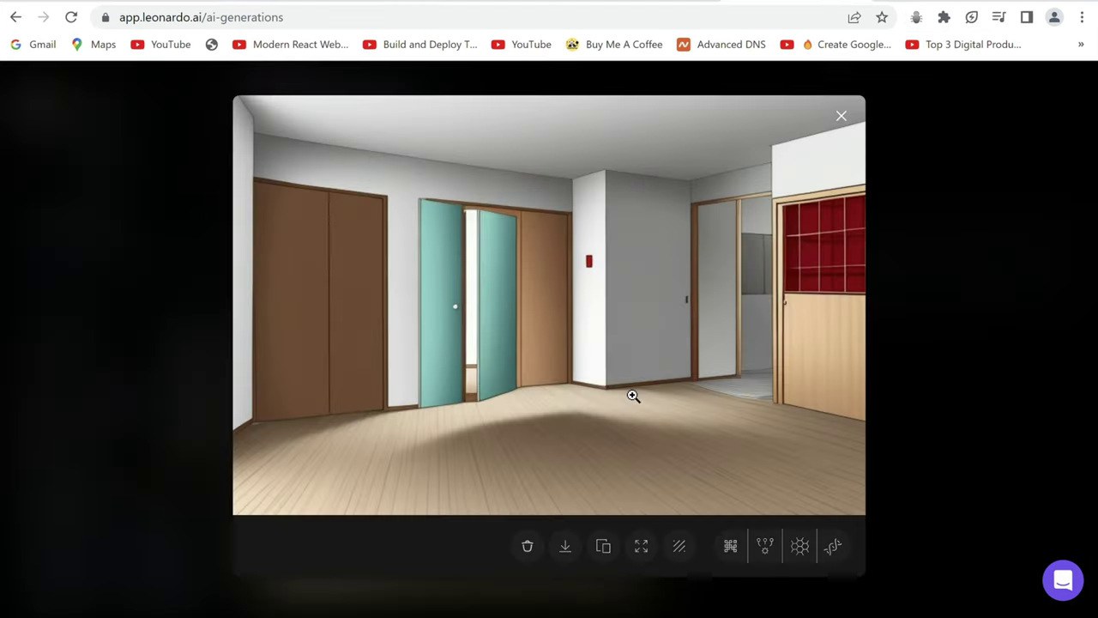
pyautogui.click(567, 548)
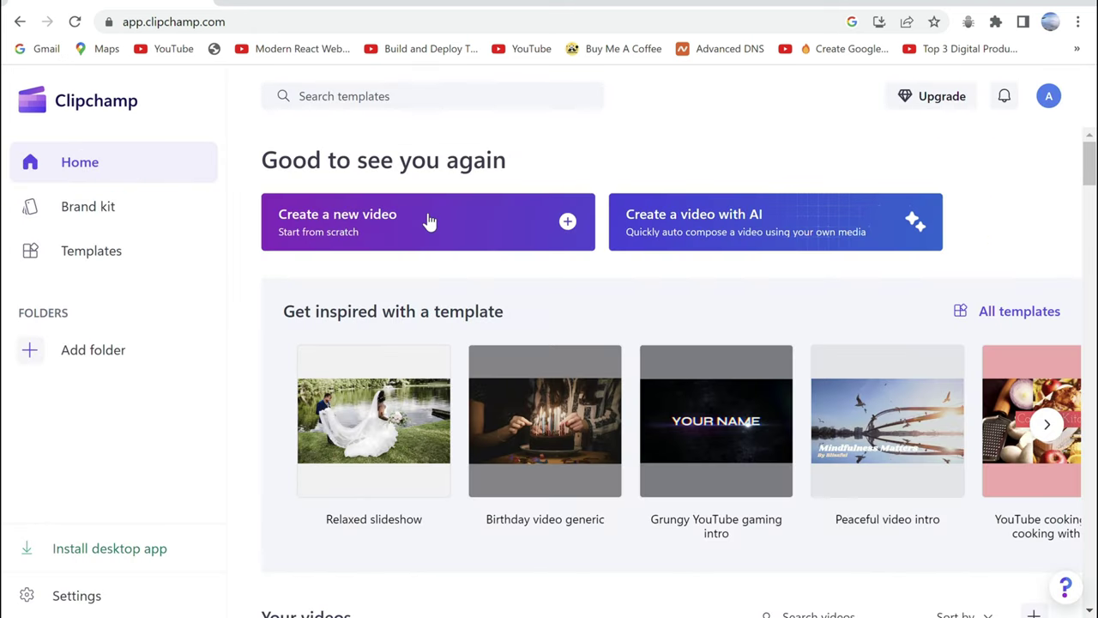
# Start a blank project with ResultVoiceover audio, then add the Walking, Surprised, Strech and Kneeups clips in order.
pyautogui.click(429, 221)
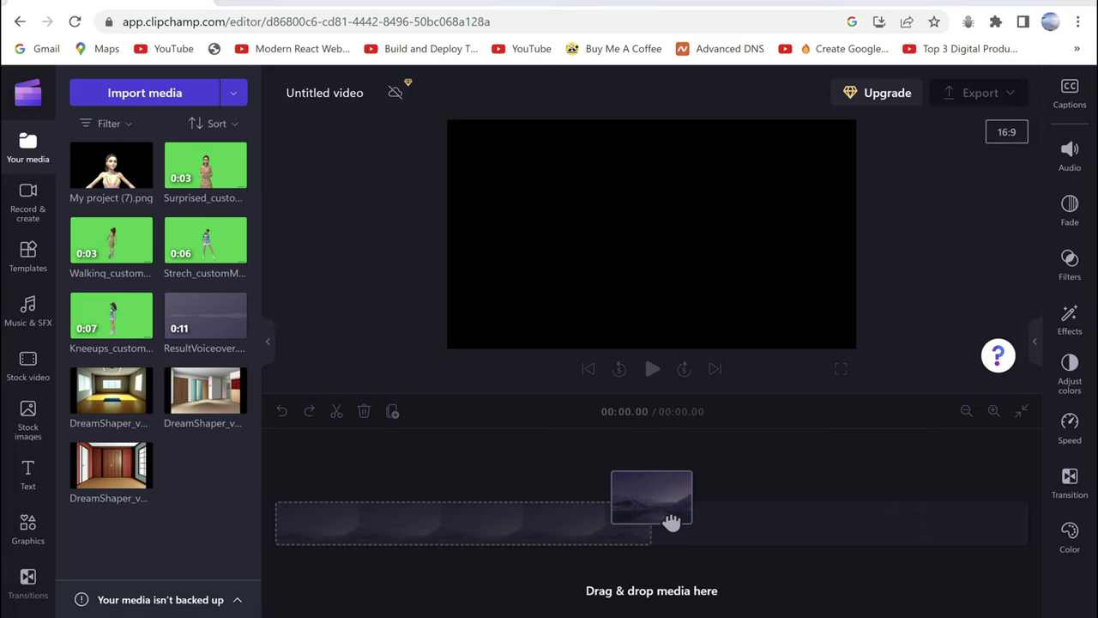
pyautogui.moveTo(194, 320)
pyautogui.mouseDown()
pyautogui.moveTo(332, 530)
pyautogui.moveTo(305, 544)
pyautogui.mouseUp()
pyautogui.click(141, 252)
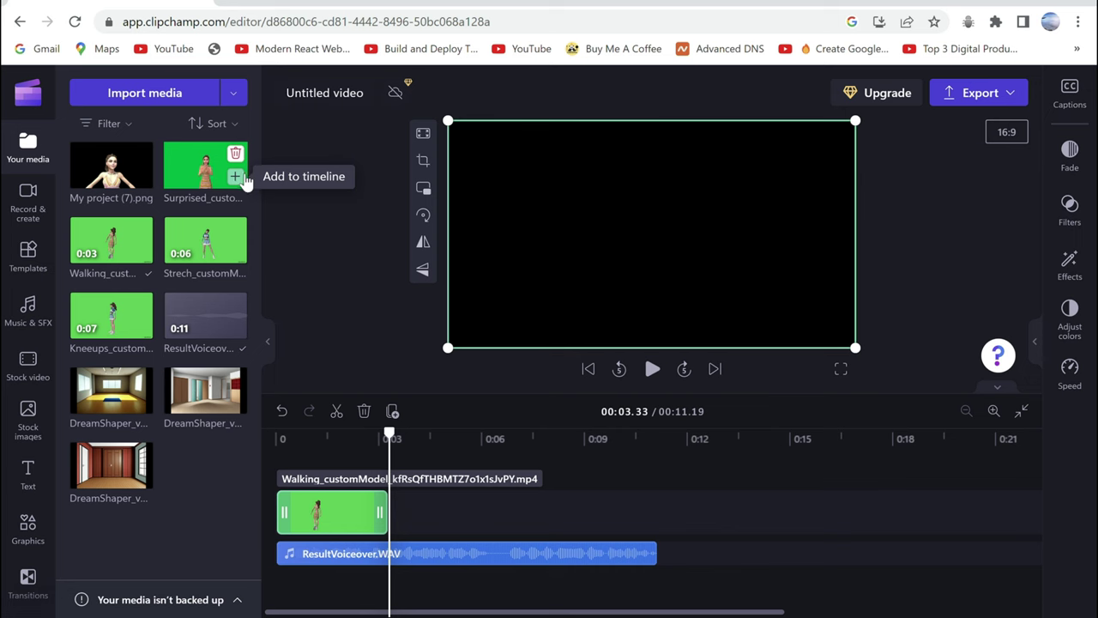
pyautogui.click(236, 175)
pyautogui.click(235, 251)
pyautogui.click(140, 327)
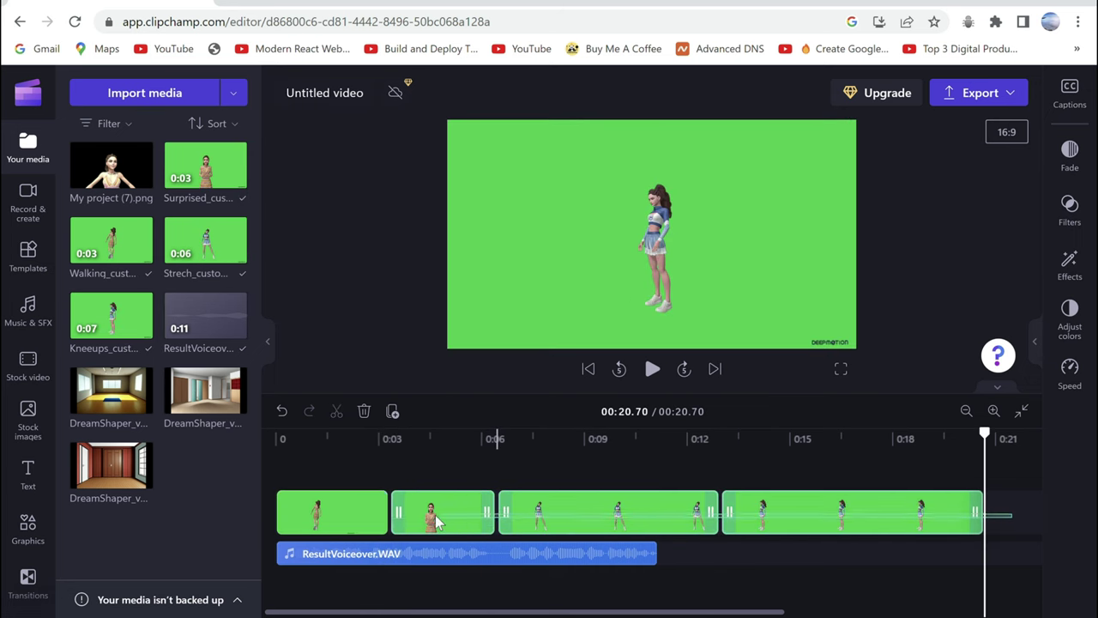
# Apply the Green screen effect to all avatar clips and review the Surprised clip's green screen settings.
pyautogui.click(1084, 266)
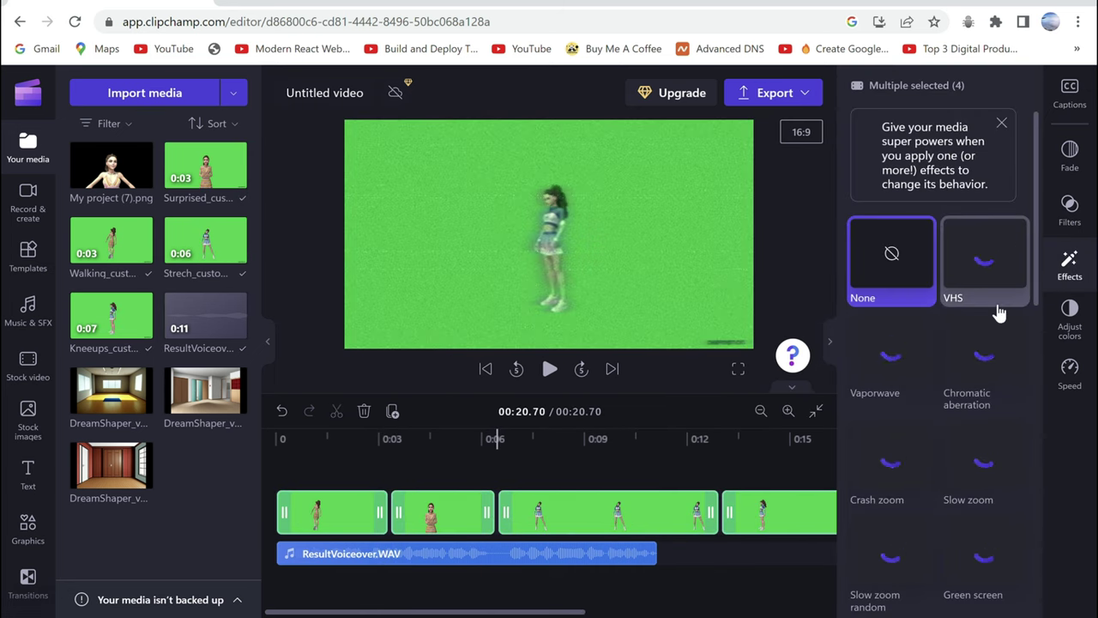
pyautogui.scroll(-2, 999, 314)
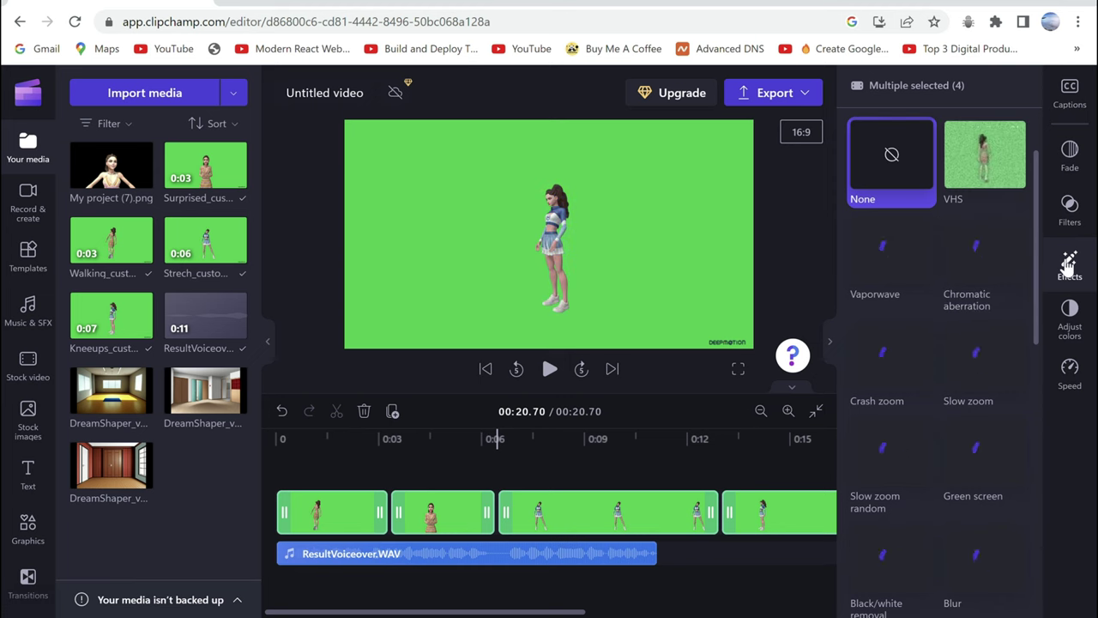
pyautogui.click(985, 453)
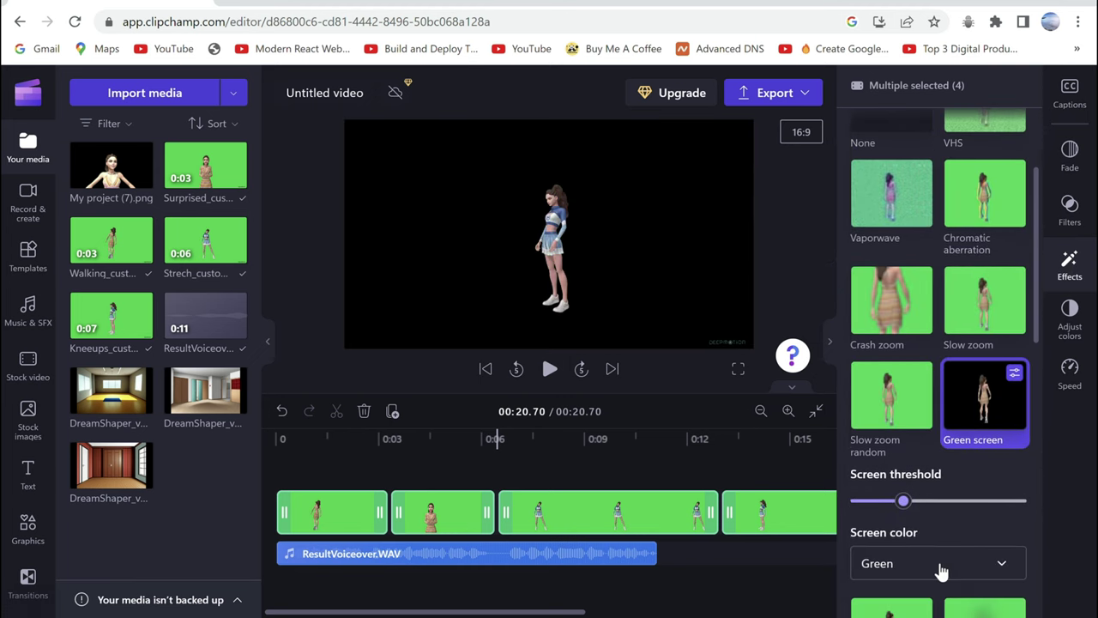
pyautogui.click(781, 530)
pyautogui.click(330, 515)
pyautogui.click(416, 519)
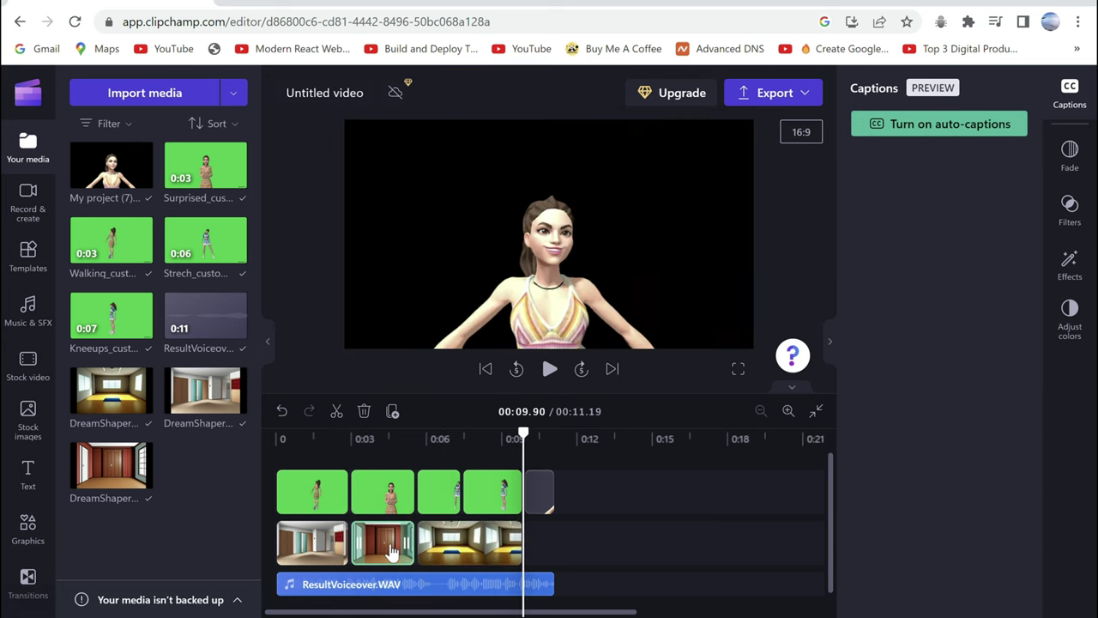
# Turn on English (United States) auto-captions transcribed from the voiceover.
pyautogui.click(905, 129)
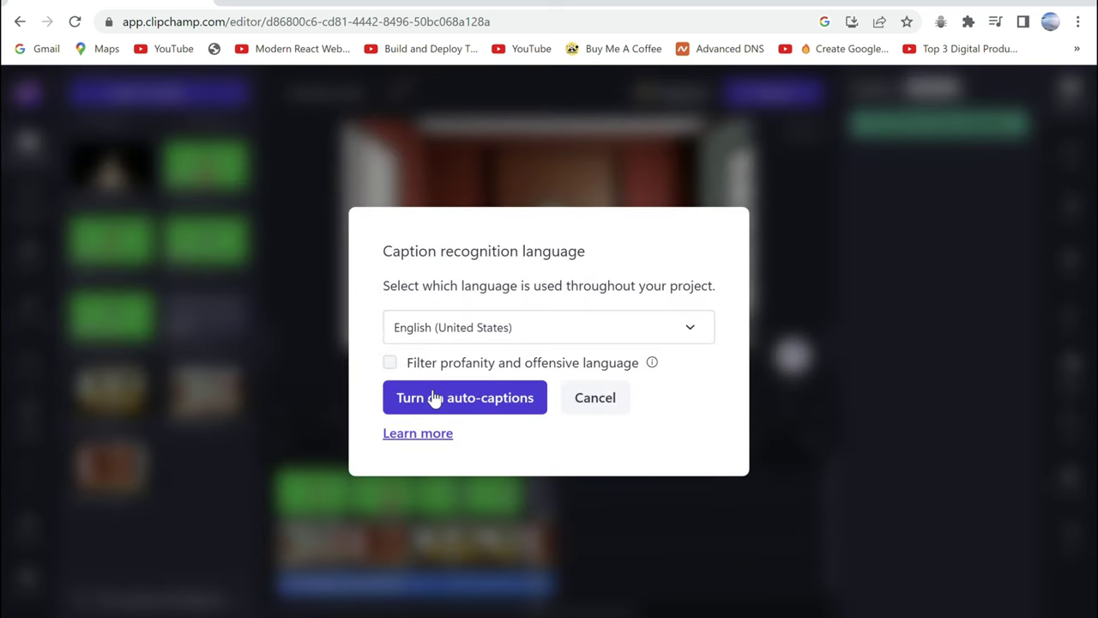
pyautogui.click(435, 398)
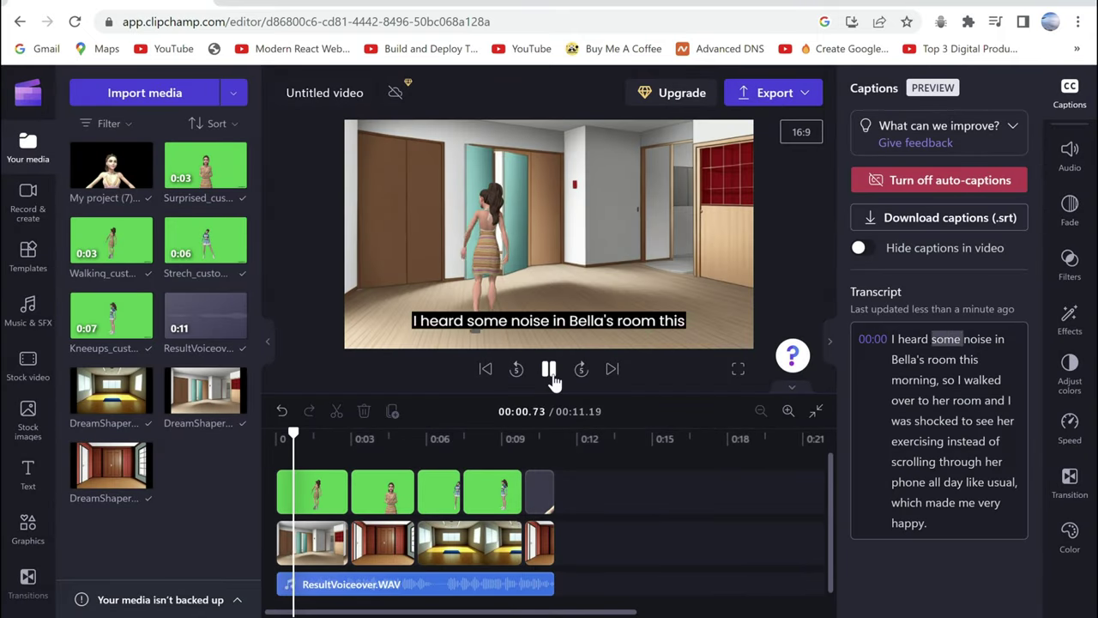
# Export the captioned story video at 1080p.
pyautogui.click(738, 93)
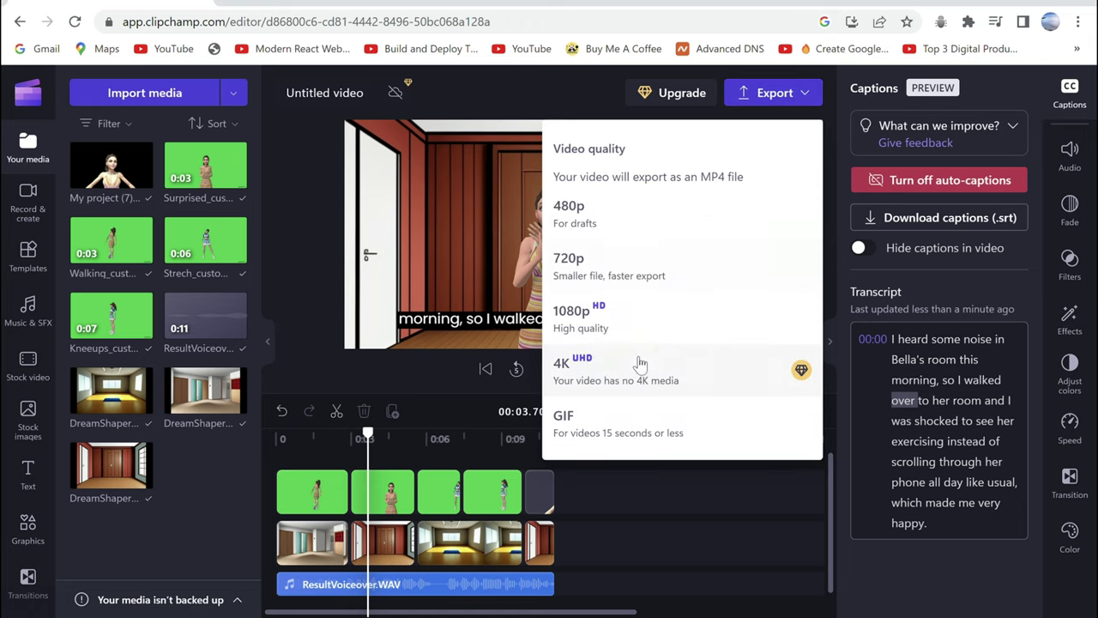
pyautogui.click(603, 328)
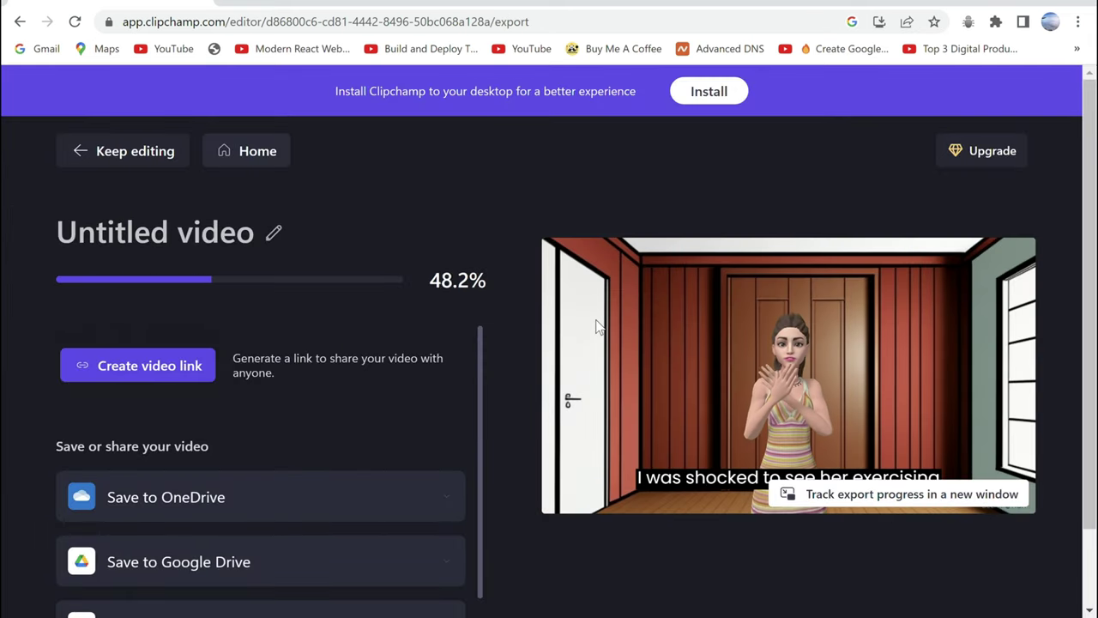